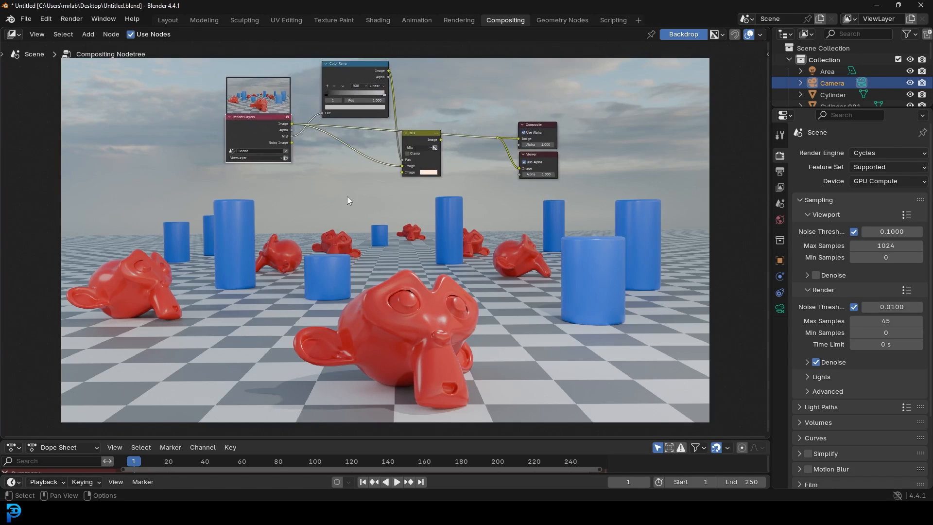
# Disconnect the stray Render Layers link from the Mix node's factor
pyautogui.moveTo(347, 196); pyautogui.dragTo(342, 218, button='middle')
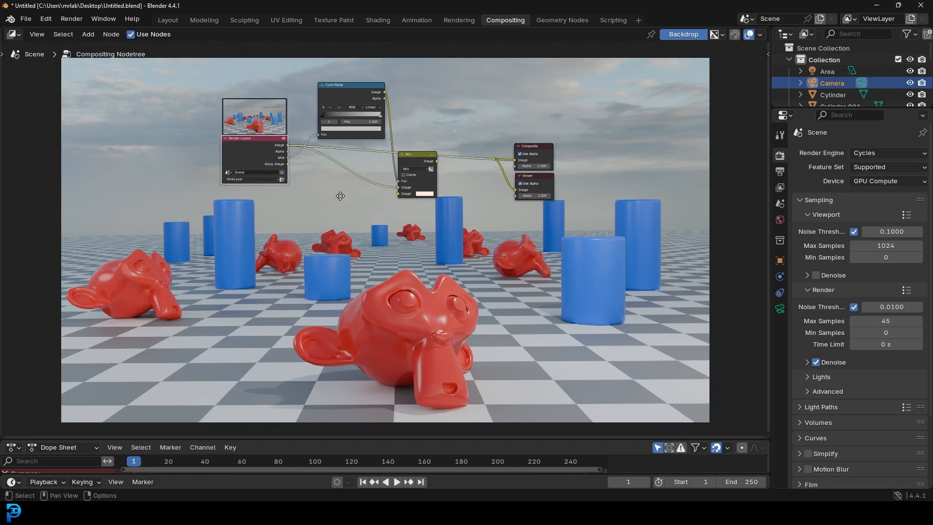
pyautogui.scroll(2, 371, 225)
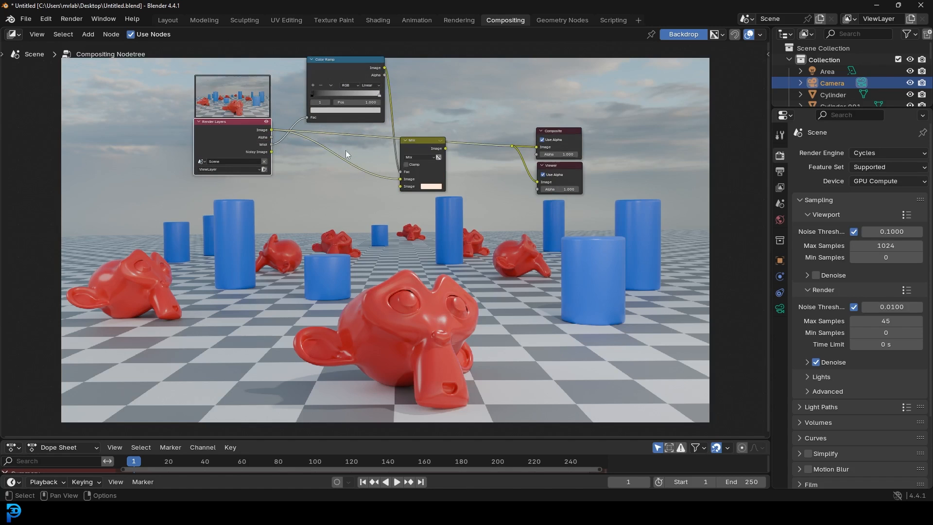
pyautogui.moveTo(406, 172); pyautogui.dragTo(379, 186)
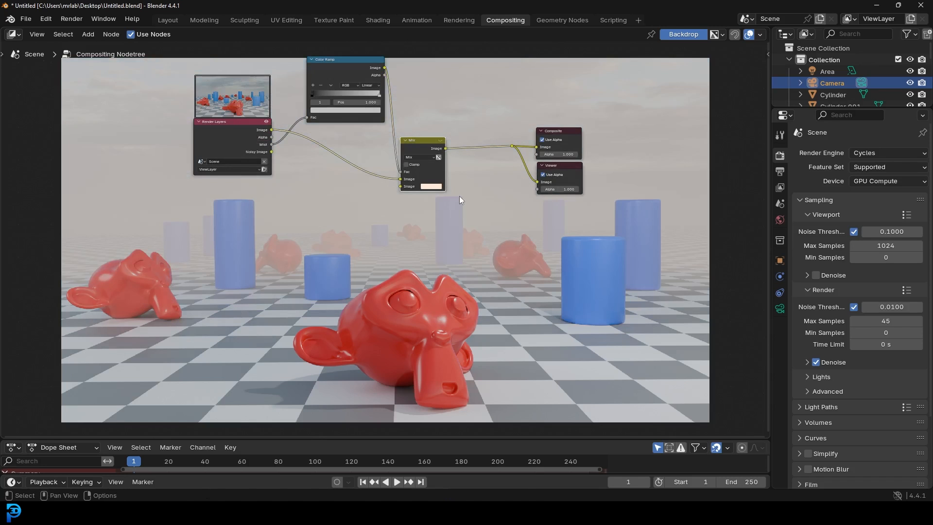
pyautogui.scroll(2, 460, 197)
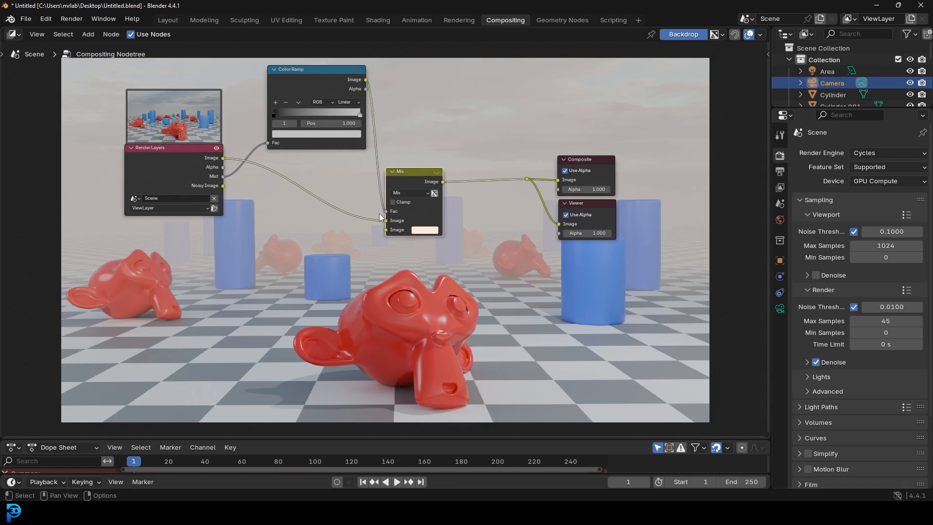
pyautogui.scroll(1, 380, 217)
pyautogui.scroll(1, 380, 217)
pyautogui.scroll(2, 372, 183)
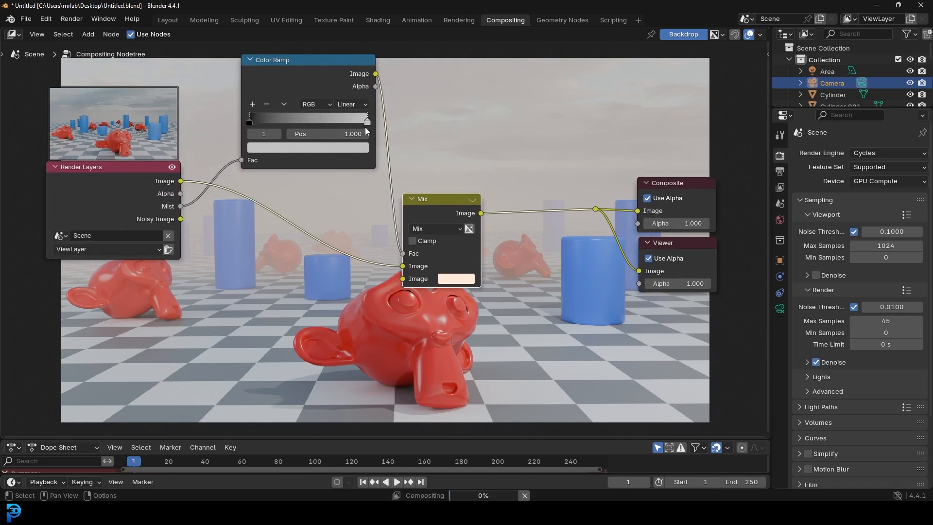
# Darken the Color Ramp's white stop to a softer grey
pyautogui.click(307, 147)
pyautogui.click(358, 146)
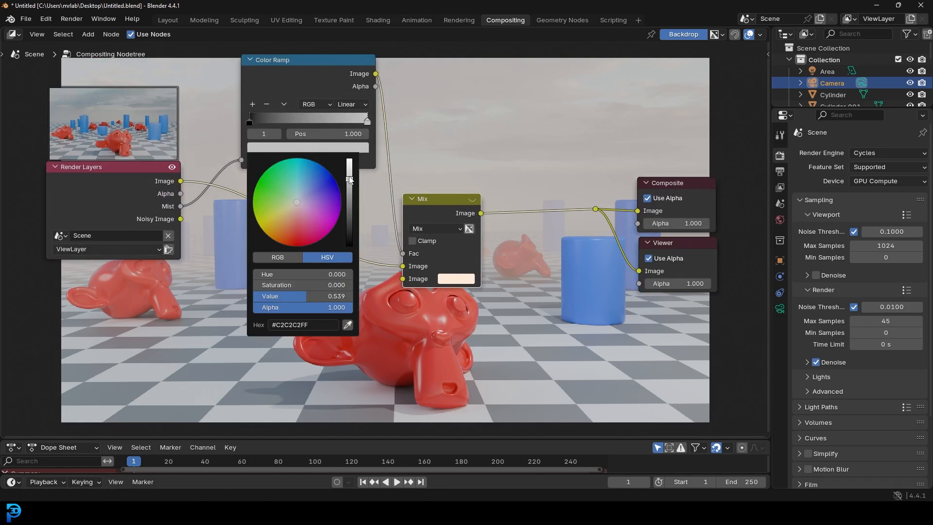
pyautogui.moveTo(350, 179); pyautogui.dragTo(351, 211)
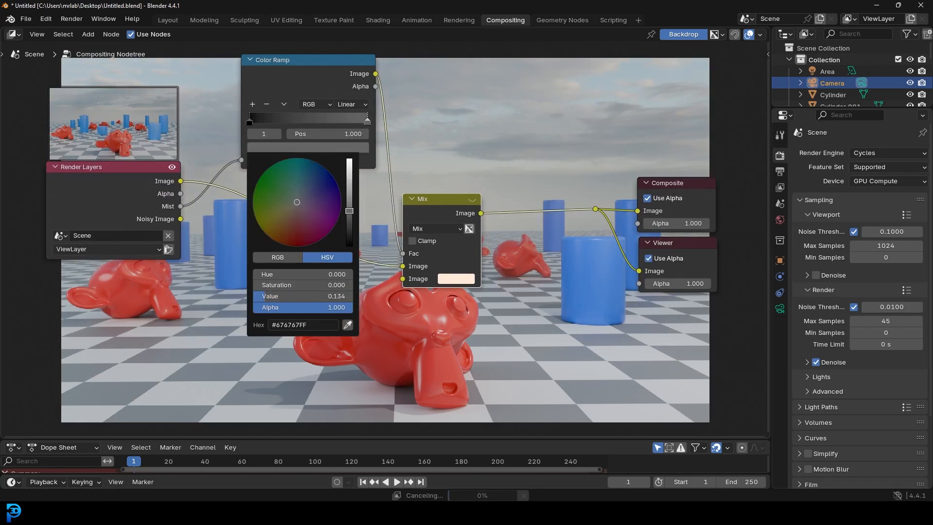
# Set the Mix node's second Image colour to a light cyan-blue fog tint
pyautogui.click(456, 278)
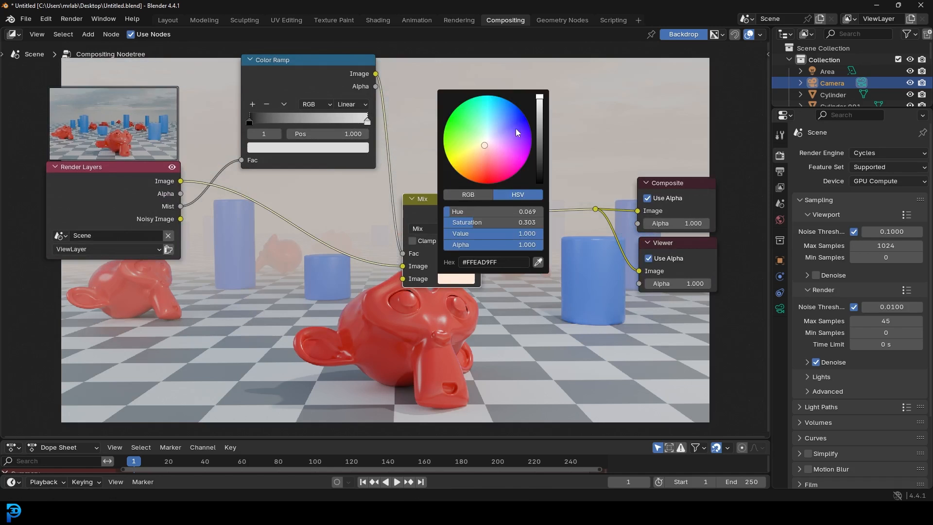
pyautogui.click(476, 169)
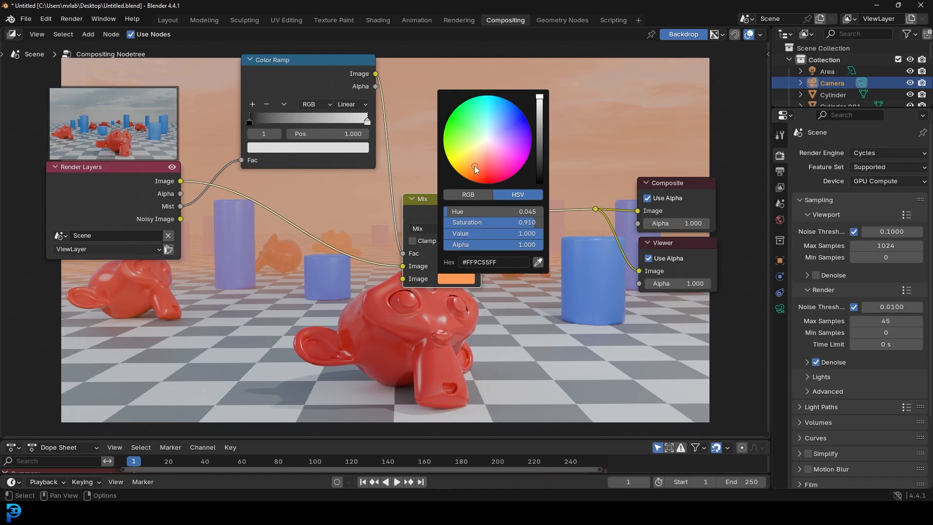
pyautogui.click(492, 117)
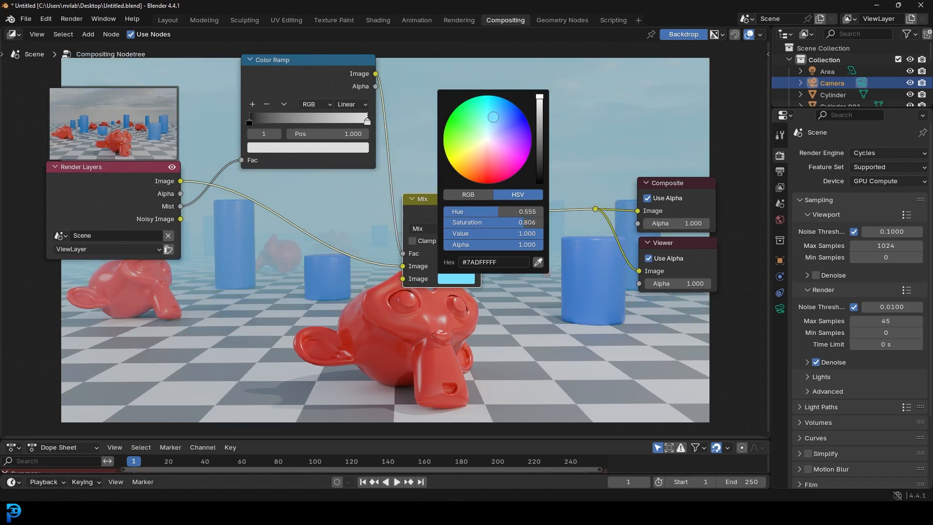
pyautogui.moveTo(492, 117); pyautogui.dragTo(496, 130)
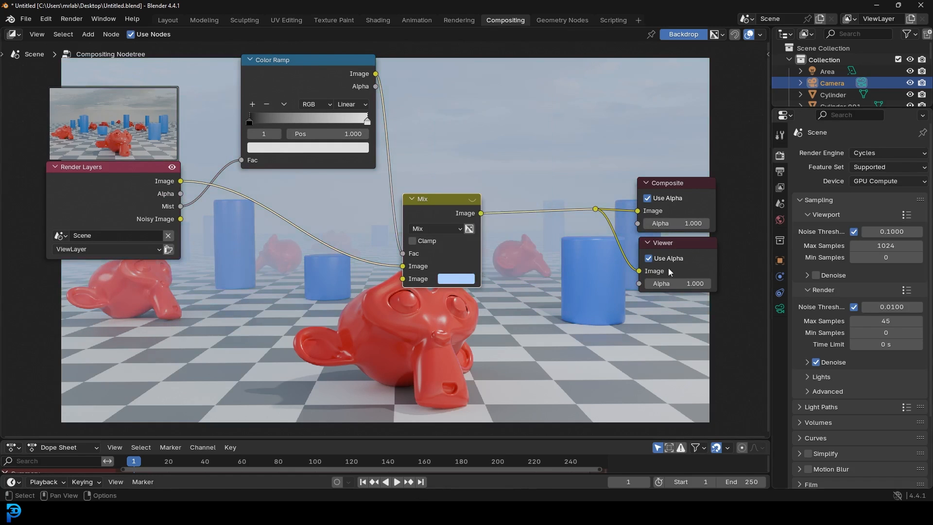
pyautogui.scroll(-3, 606, 265)
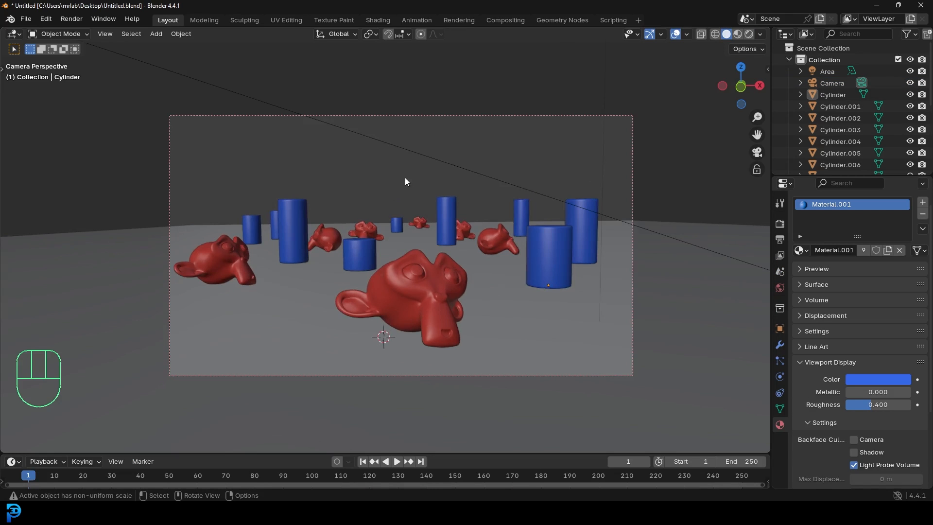
# Leave the camera view, orbit over the scene and select the camera, monkeys and front cylinder
pyautogui.moveTo(409, 184)
pyautogui.mouseDown(button='middle')
pyautogui.moveTo(406, 277)
pyautogui.moveTo(381, 289)
pyautogui.mouseUp(button='middle')
pyautogui.scroll(-3, 364, 306)
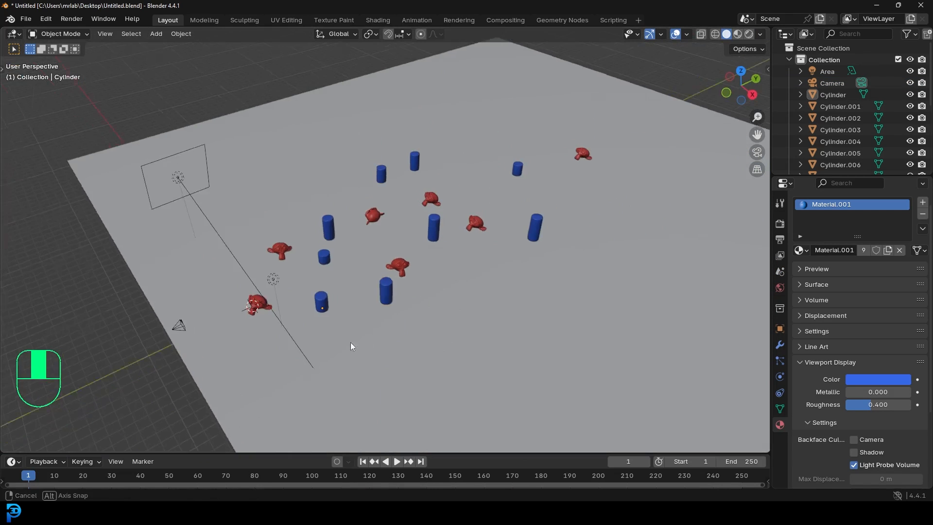
pyautogui.moveTo(351, 342); pyautogui.dragTo(424, 236, button='middle')
pyautogui.scroll(3, 130, 253)
pyautogui.scroll(4, 407, 199)
pyautogui.scroll(3, 264, 168)
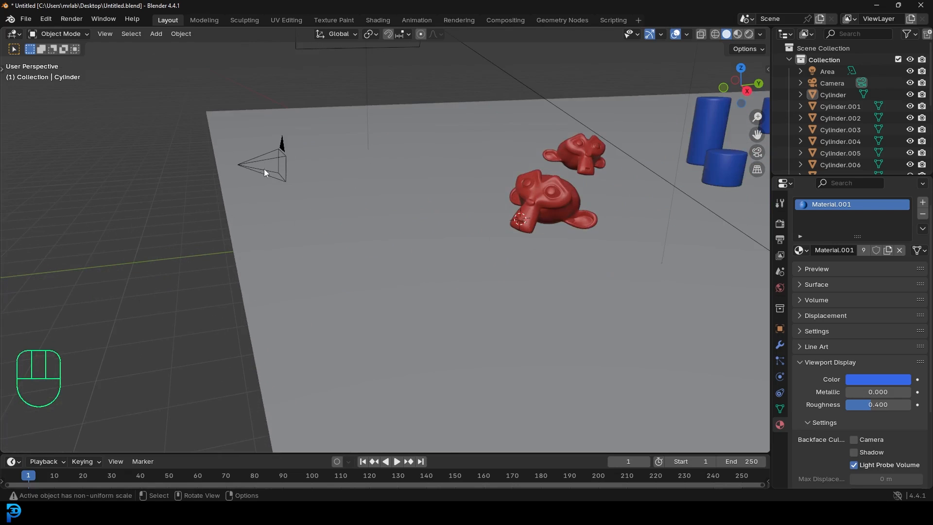
pyautogui.click(243, 158)
pyautogui.scroll(-3, 405, 201)
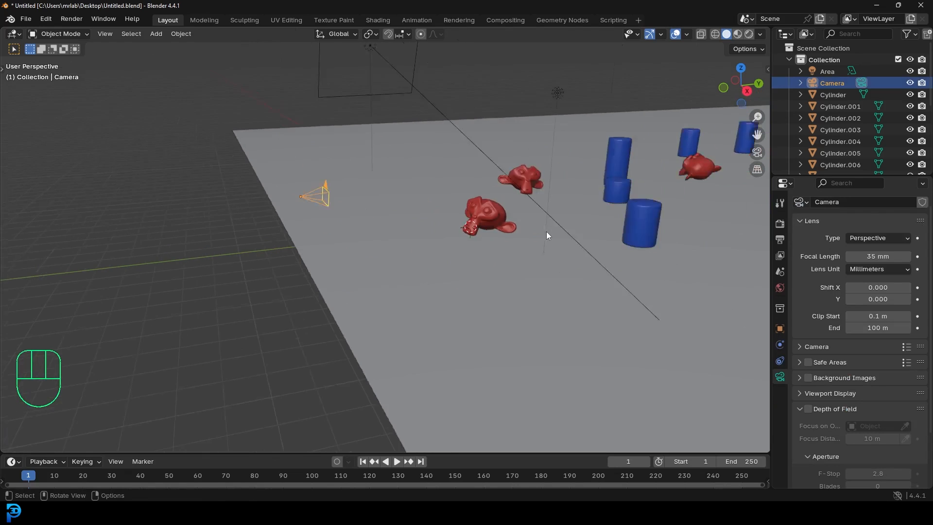
pyautogui.scroll(-2, 511, 226)
pyautogui.keyDown('shift'); pyautogui.moveTo(502, 218); pyautogui.dragTo(376, 237, button='middle'); pyautogui.keyUp('shift')
pyautogui.click(364, 224)
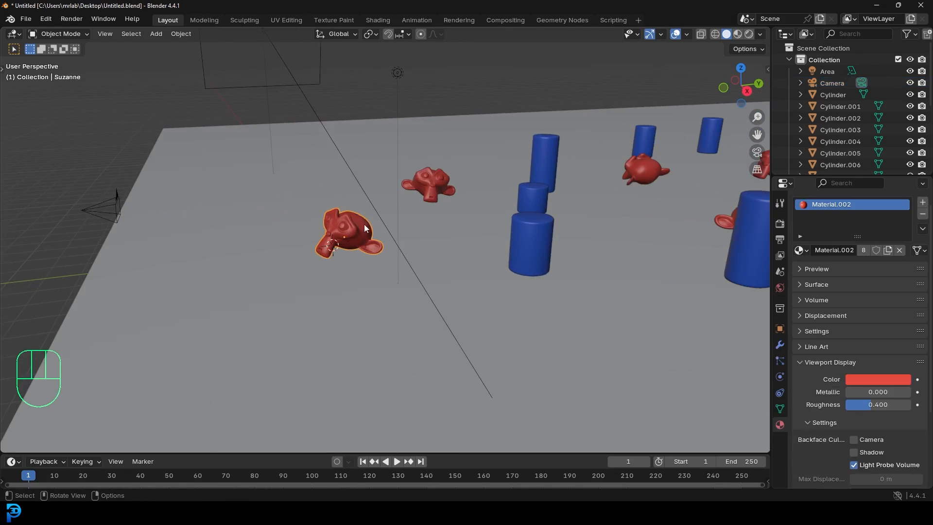
pyautogui.click(437, 177)
pyautogui.click(528, 238)
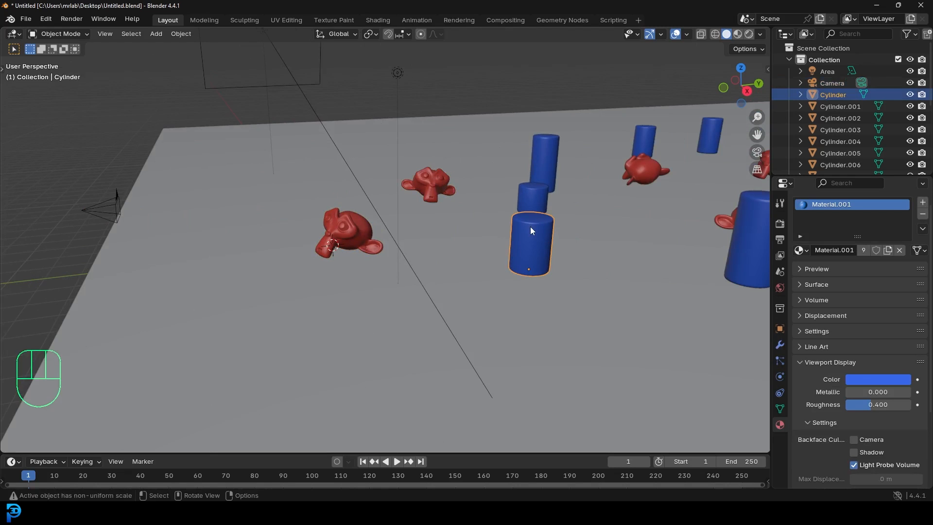
pyautogui.scroll(-3, 531, 227)
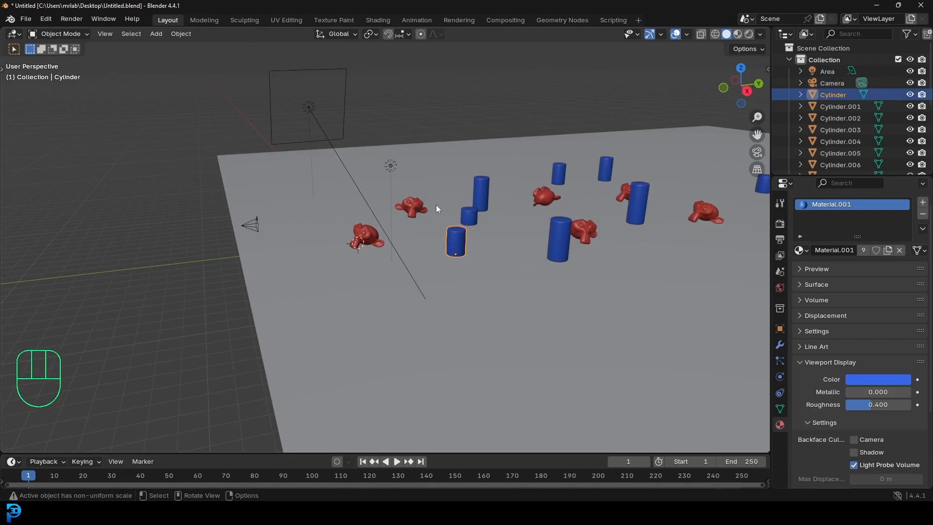
# Look through the scene camera with Rendered viewport shading
pyautogui.press('KP_0')
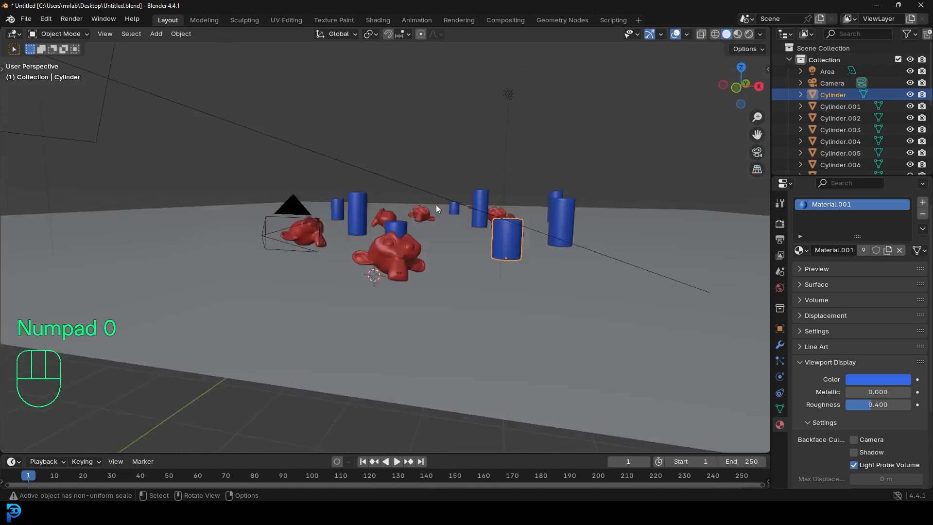
pyautogui.press('z')
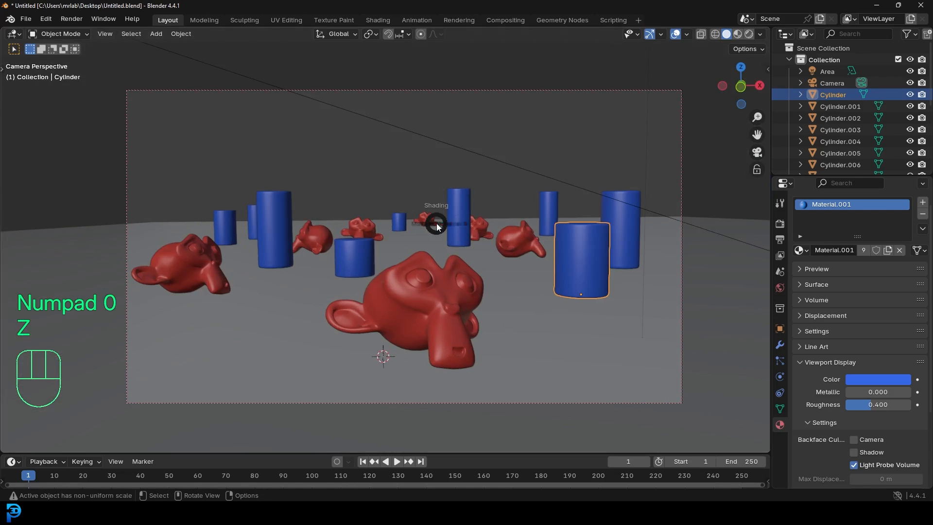
pyautogui.click(422, 156)
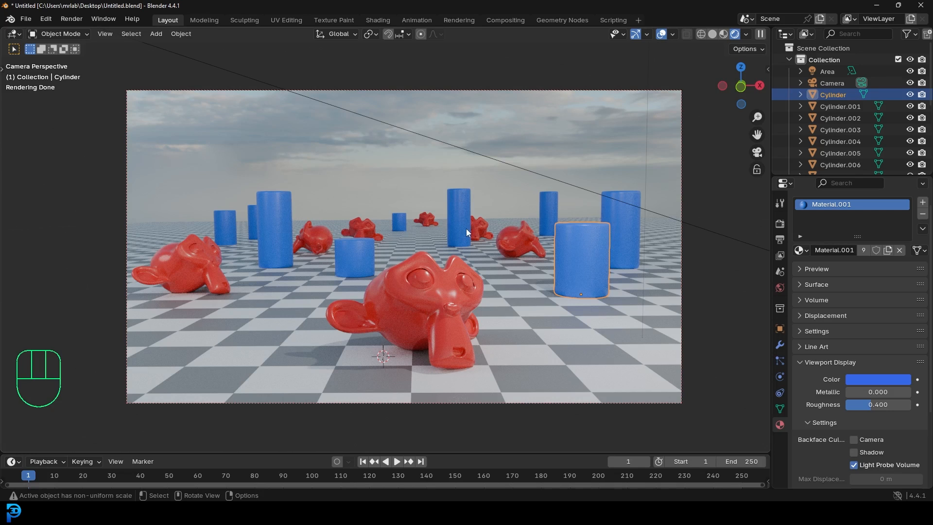
pyautogui.press('z')
# Return to Solid shading, select the camera and enable Show Mist in its Viewport Display
pyautogui.click(544, 235)
pyautogui.moveTo(528, 206)
pyautogui.mouseDown(button='middle')
pyautogui.moveTo(228, 200)
pyautogui.moveTo(250, 235)
pyautogui.moveTo(210, 241)
pyautogui.mouseUp(button='middle')
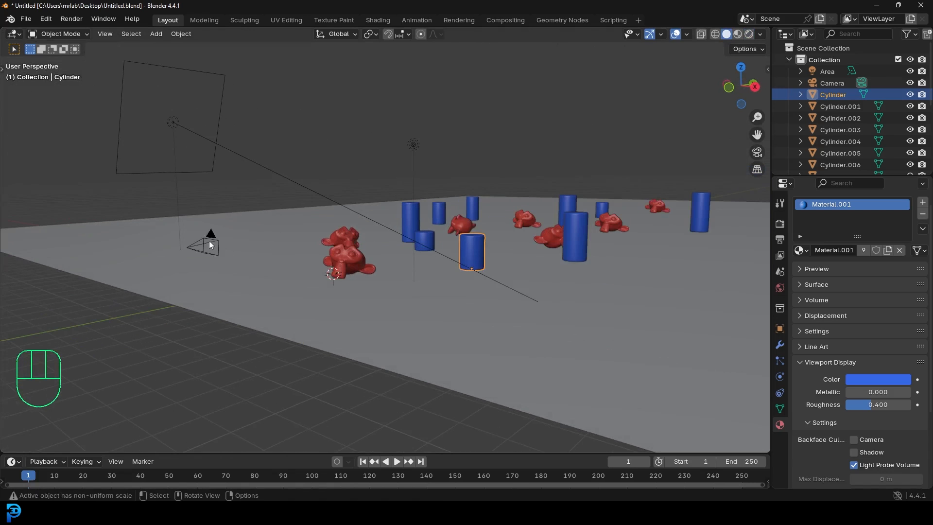
pyautogui.click(204, 246)
pyautogui.scroll(2, 204, 246)
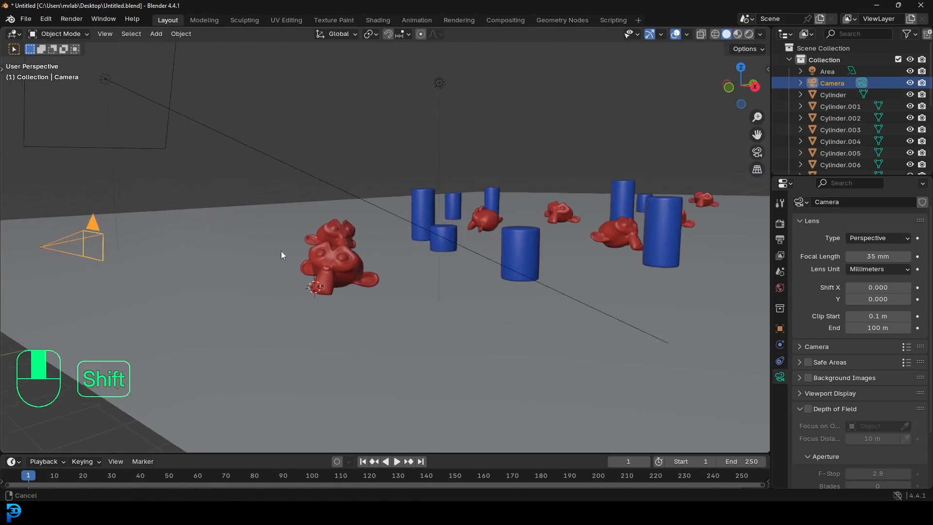
pyautogui.keyDown('shift'); pyautogui.moveTo(281, 251); pyautogui.dragTo(337, 222, button='middle'); pyautogui.keyUp('shift')
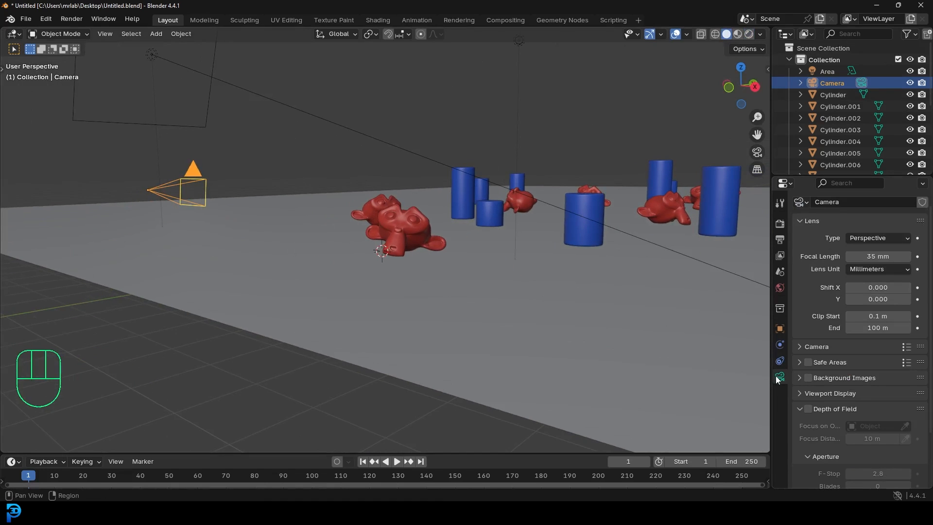
pyautogui.scroll(-2, 835, 327)
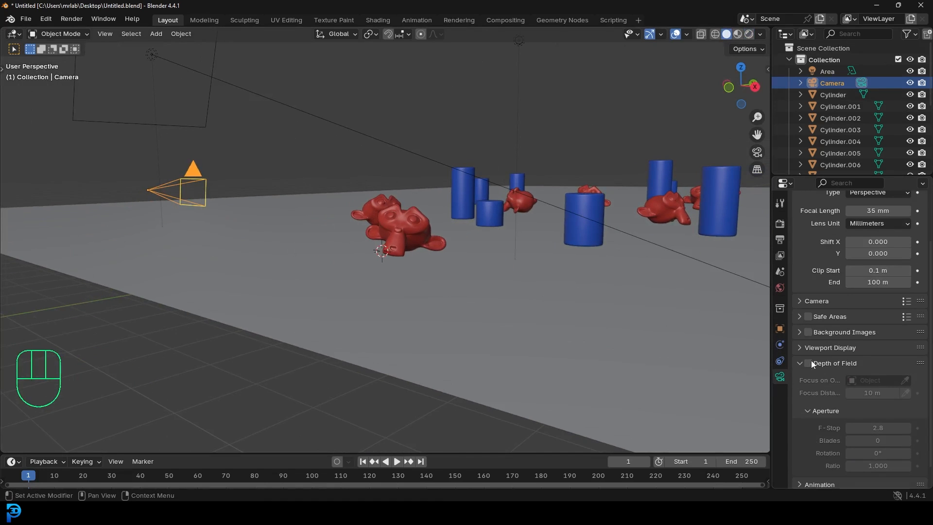
pyautogui.click(801, 347)
pyautogui.scroll(-2, 835, 386)
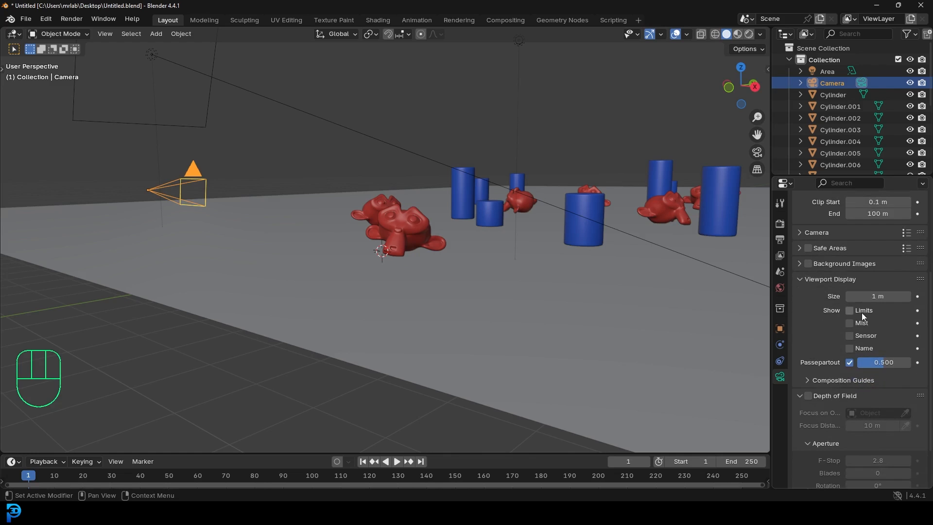
pyautogui.click(850, 323)
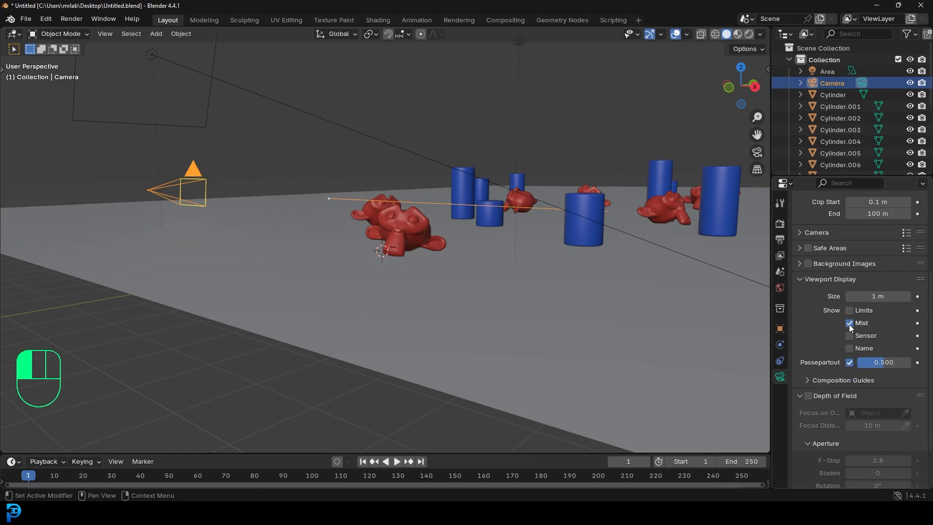
# Orbit above and below the ground, briefly in wireframe, to inspect the mist line
pyautogui.moveTo(485, 241); pyautogui.dragTo(459, 277, button='middle')
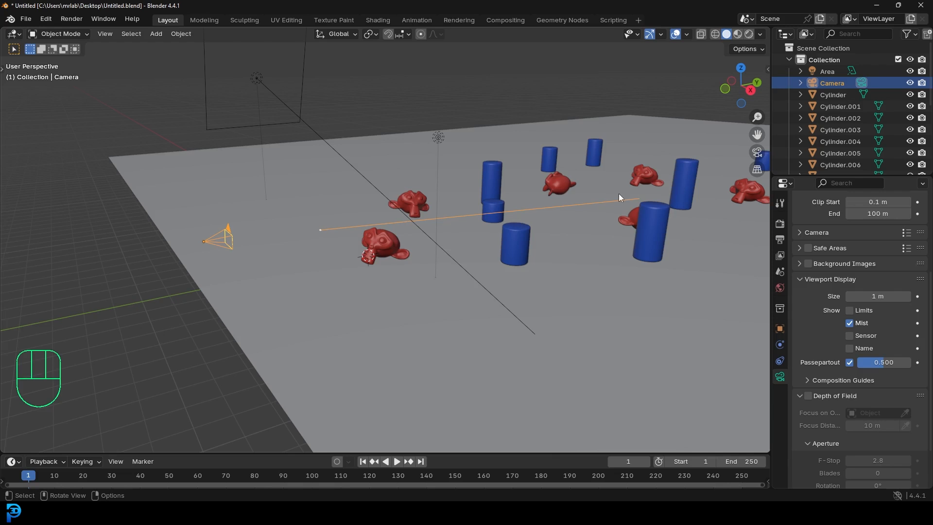
pyautogui.moveTo(669, 205)
pyautogui.mouseDown(button='middle')
pyautogui.moveTo(626, 173)
pyautogui.moveTo(657, 185)
pyautogui.mouseUp(button='middle')
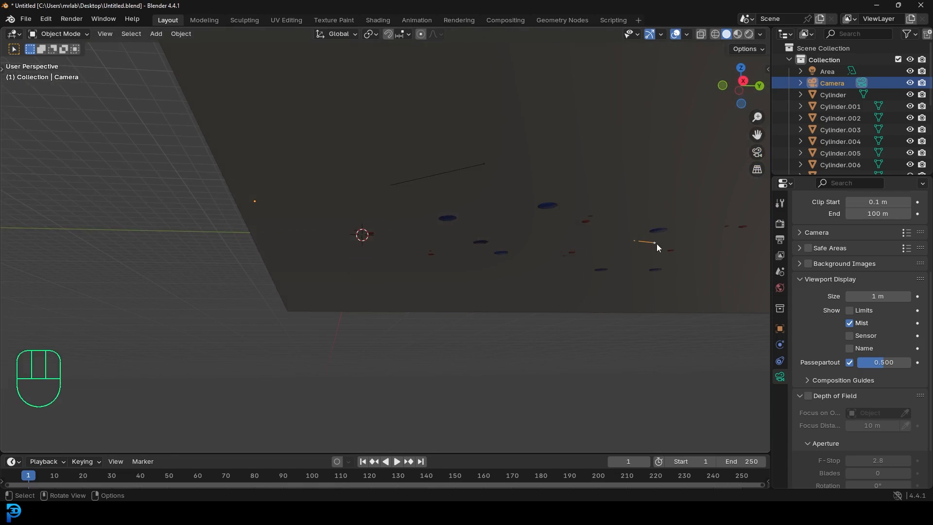
pyautogui.hotkey('shift', 'z')
pyautogui.press('z')
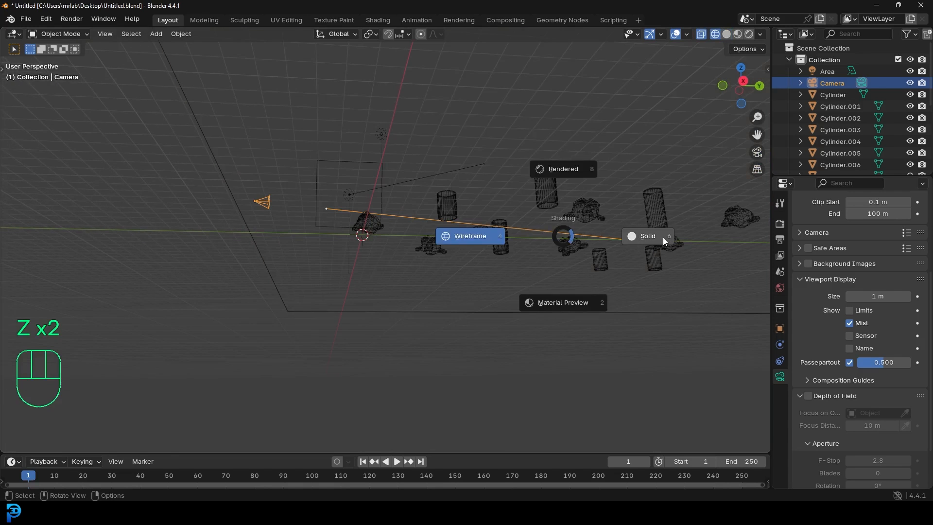
pyautogui.click(449, 237)
pyautogui.moveTo(496, 239); pyautogui.dragTo(497, 250, button='middle')
pyautogui.scroll(3, 846, 328)
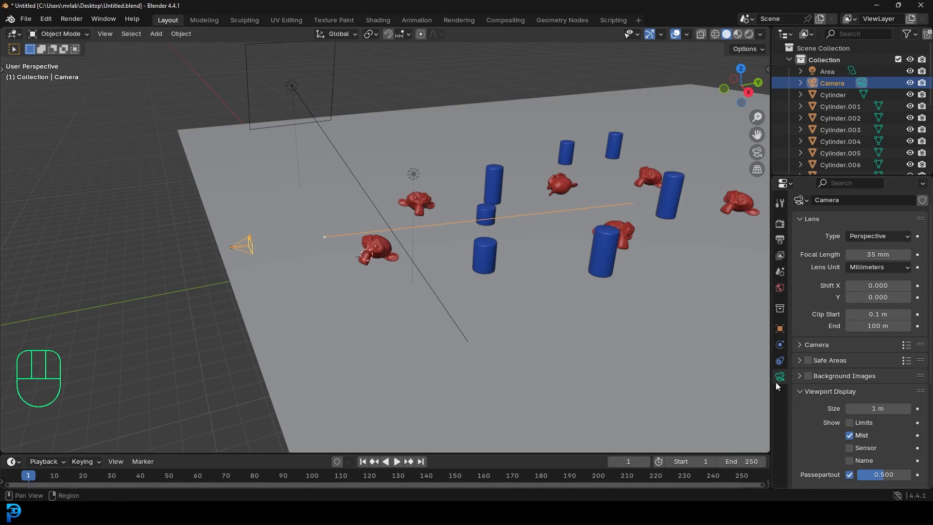
# Enable the Mist data pass in View Layer properties and show the World settings
pyautogui.click(781, 257)
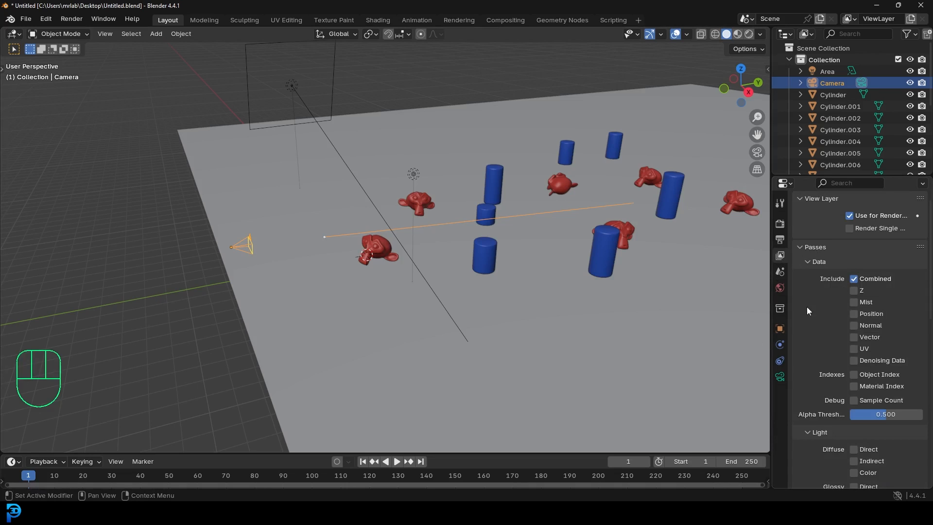
pyautogui.click(855, 302)
pyautogui.click(780, 289)
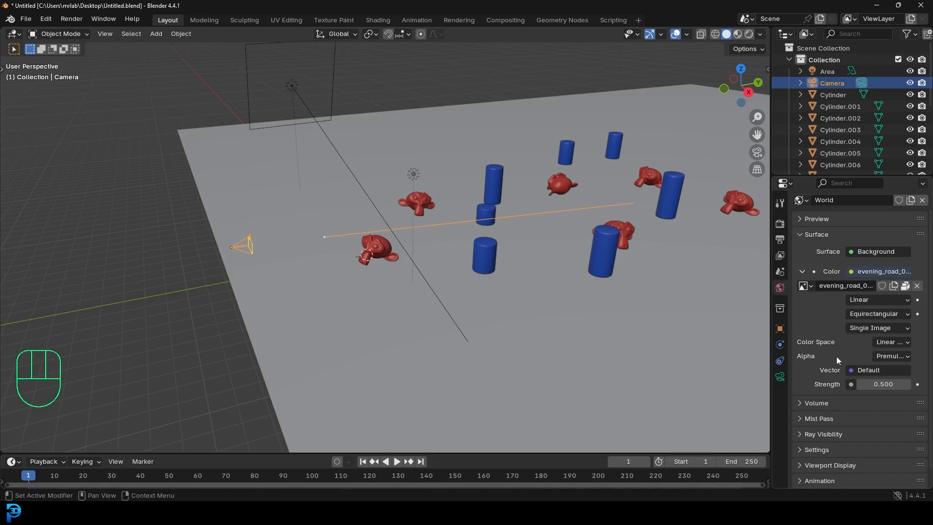
# Expand the World Mist Pass and set its Start to 7.5 m while watching the mist line
pyautogui.click(805, 420)
pyautogui.scroll(-2, 806, 420)
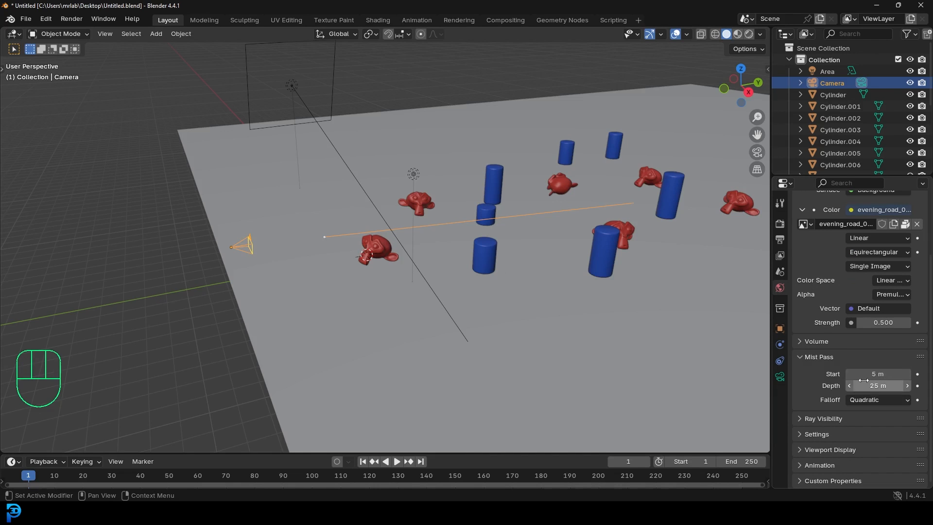
pyautogui.scroll(1, 360, 278)
pyautogui.moveTo(359, 278)
pyautogui.mouseDown(button='middle')
pyautogui.moveTo(288, 220)
pyautogui.moveTo(444, 259)
pyautogui.moveTo(597, 225)
pyautogui.mouseUp(button='middle')
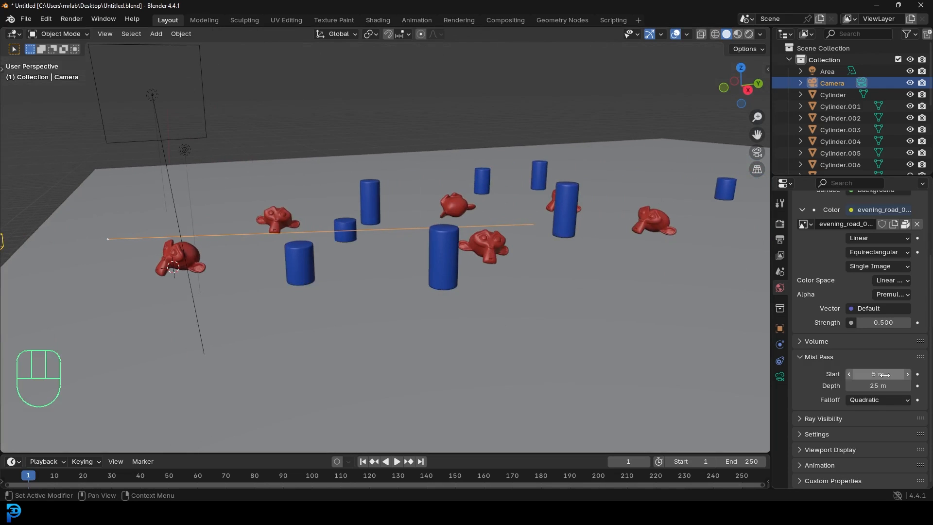
pyautogui.keyDown('shift'); pyautogui.moveTo(351, 328); pyautogui.dragTo(467, 336, button='middle'); pyautogui.keyUp('shift')
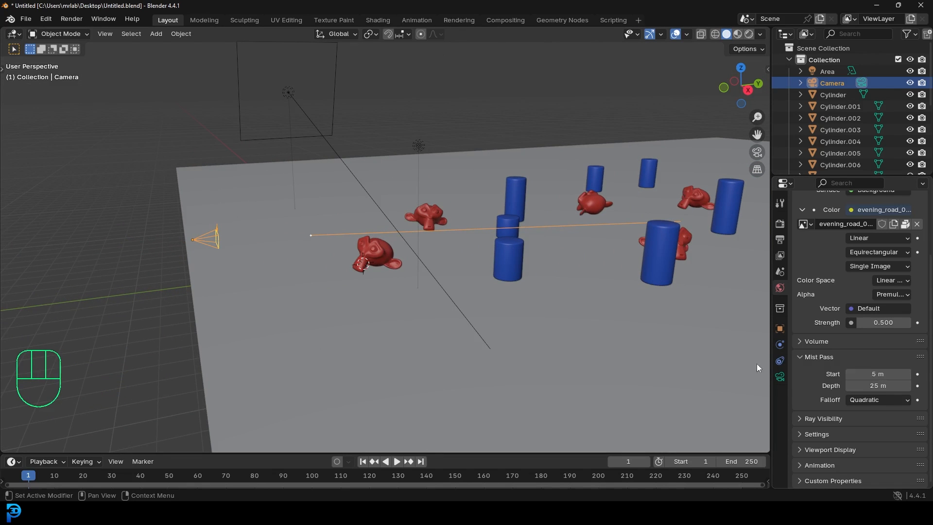
pyautogui.moveTo(248, 275)
pyautogui.keyDown('ctrl'); pyautogui.mouseDown(button='middle')
pyautogui.moveTo(235, 265)
pyautogui.moveTo(240, 214)
pyautogui.mouseUp(button='middle'); pyautogui.keyUp('ctrl')
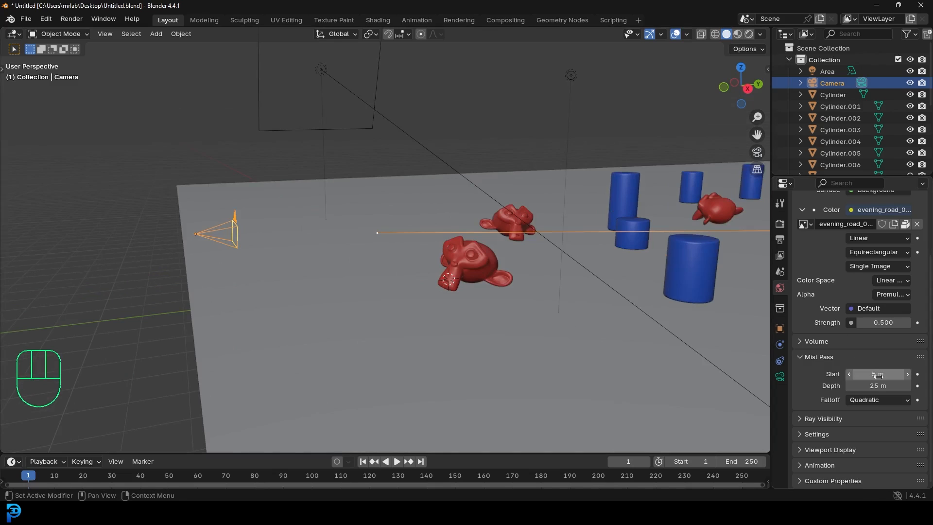
pyautogui.moveTo(881, 374); pyautogui.dragTo(817, 374)
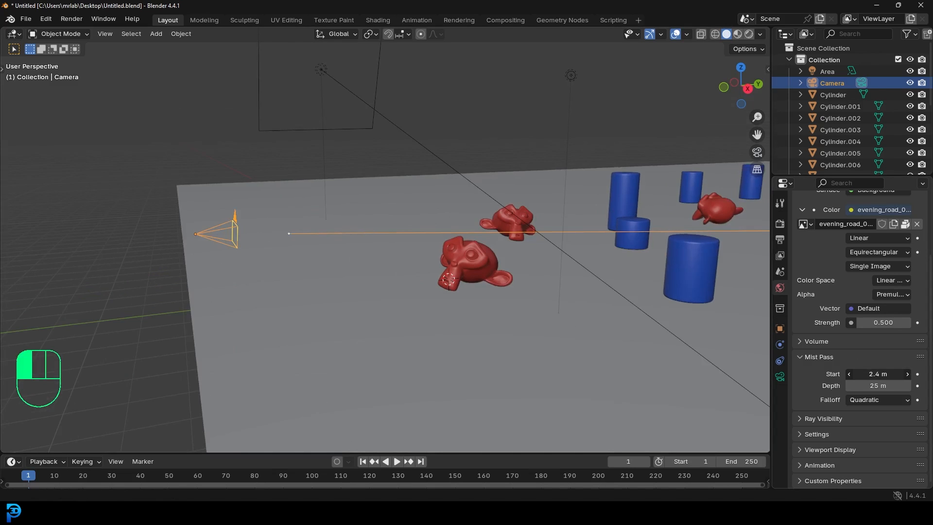
pyautogui.moveTo(817, 374); pyautogui.dragTo(905, 374)
# From the right side view, rotate the camera so it looks level across the scene
pyautogui.moveTo(562, 289); pyautogui.dragTo(539, 265, button='middle')
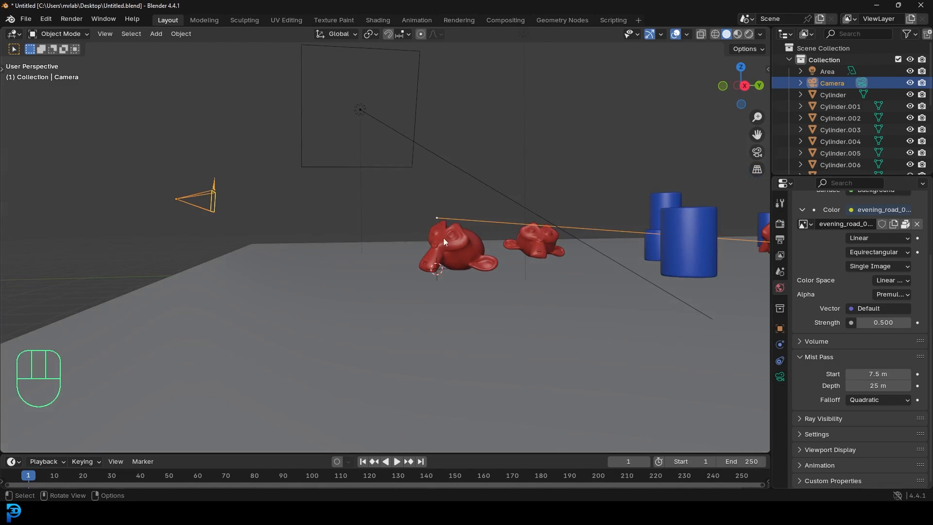
pyautogui.moveTo(445, 224)
pyautogui.mouseDown(button='middle')
pyautogui.moveTo(447, 233)
pyautogui.moveTo(602, 246)
pyautogui.moveTo(362, 262)
pyautogui.moveTo(558, 288)
pyautogui.moveTo(531, 269)
pyautogui.moveTo(546, 276)
pyautogui.moveTo(234, 306)
pyautogui.mouseUp(button='middle')
pyautogui.press('KP_3')
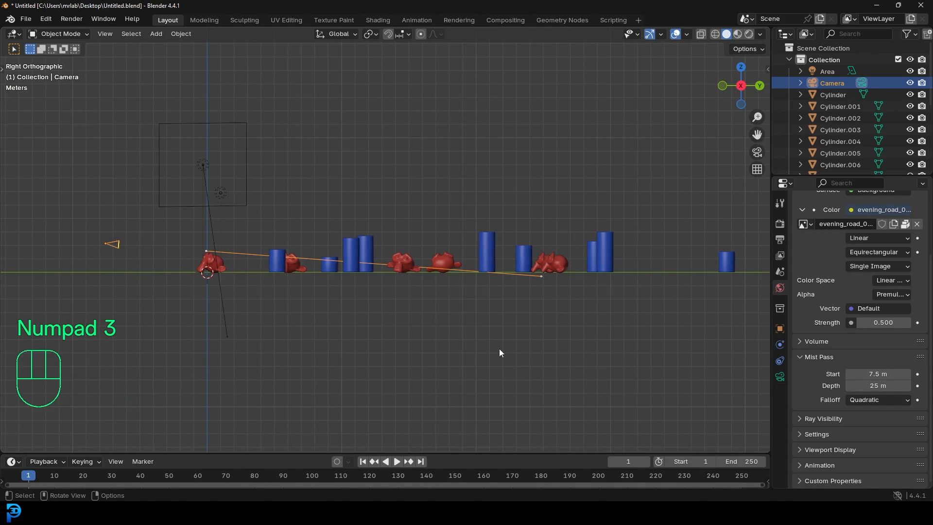
pyautogui.press('r')
pyautogui.click(503, 331)
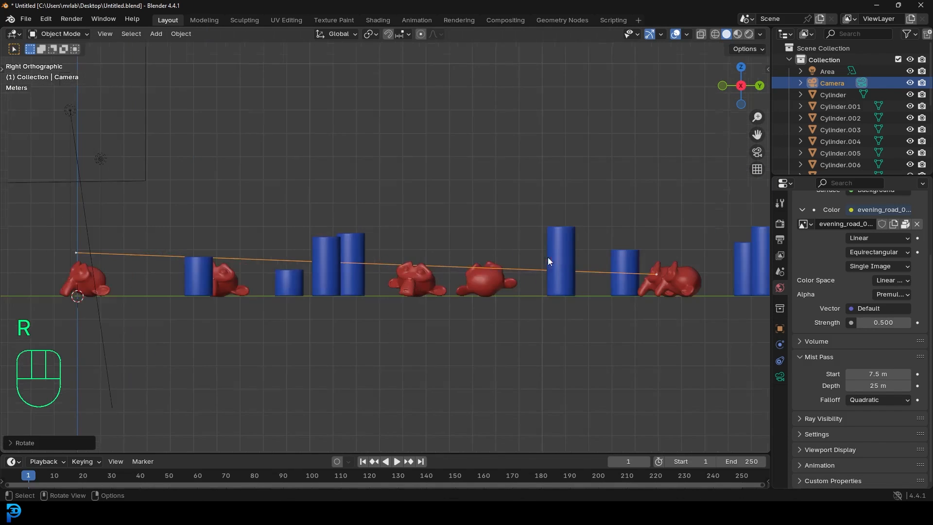
pyautogui.moveTo(547, 258)
pyautogui.mouseDown(button='middle')
pyautogui.moveTo(590, 293)
pyautogui.moveTo(422, 255)
pyautogui.mouseUp(button='middle')
pyautogui.scroll(3, 422, 256)
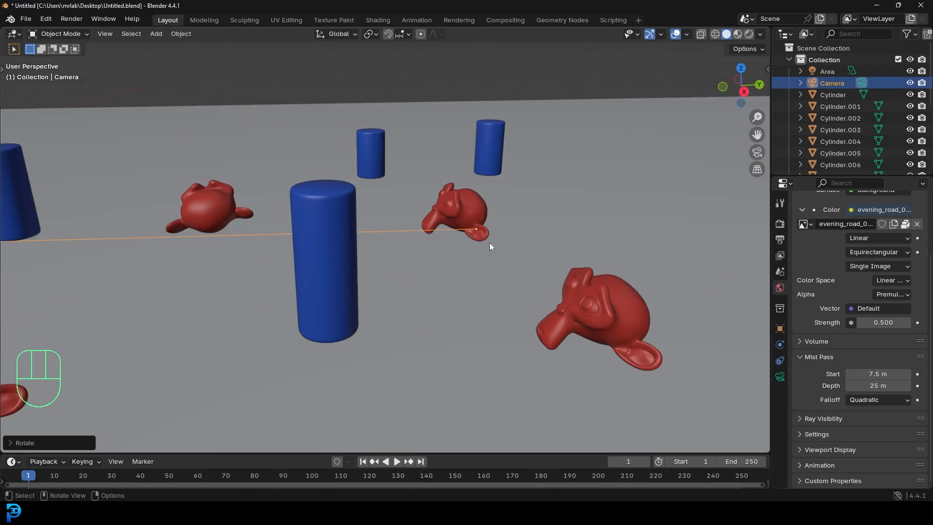
pyautogui.moveTo(490, 242)
pyautogui.mouseDown(button='middle')
pyautogui.moveTo(475, 218)
pyautogui.moveTo(527, 274)
pyautogui.mouseUp(button='middle')
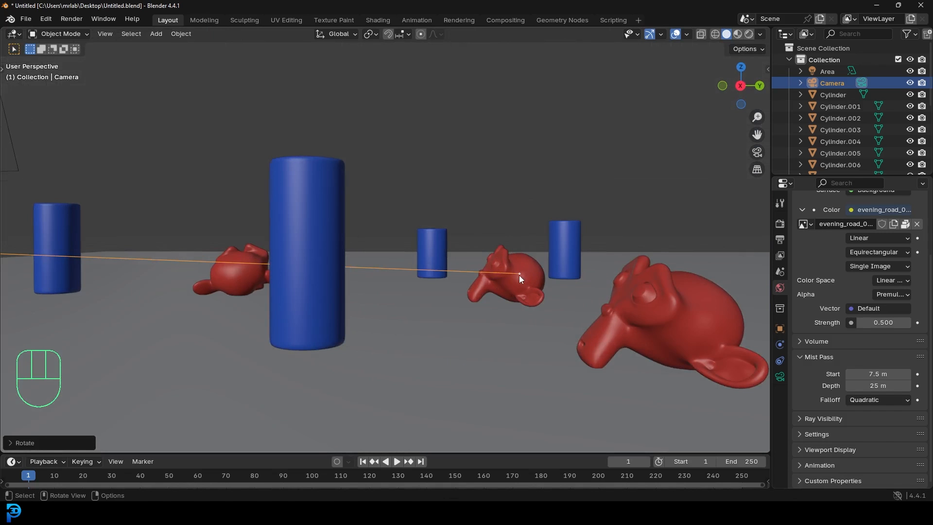
pyautogui.scroll(-4, 520, 274)
pyautogui.moveTo(440, 251)
pyautogui.mouseDown(button='middle')
pyautogui.moveTo(452, 276)
pyautogui.moveTo(424, 226)
pyautogui.mouseUp(button='middle')
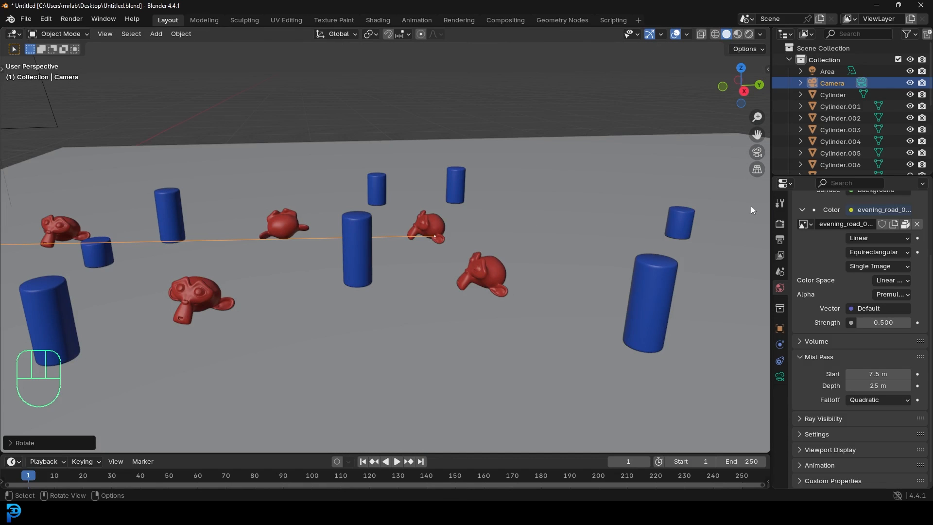
# Set the mist Depth to 22 m, check the line spans the scene, and save the file
pyautogui.click(878, 385)
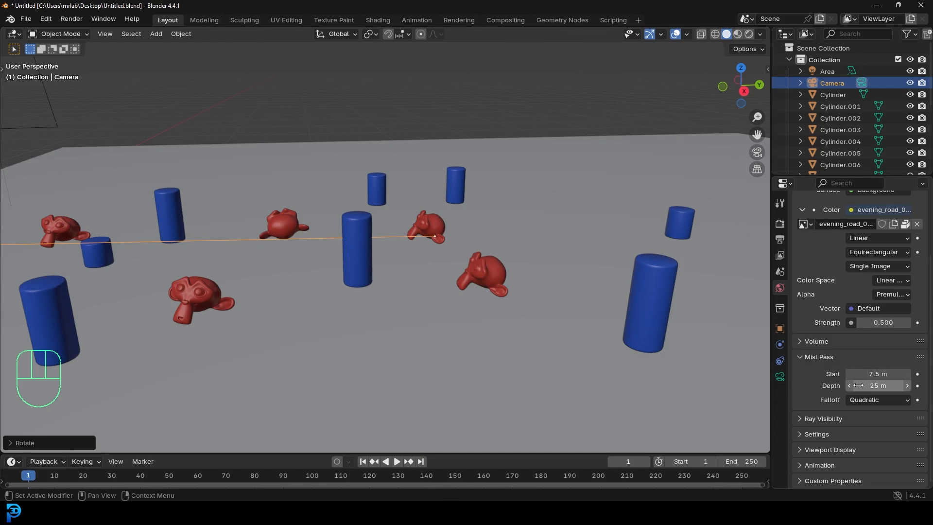
pyautogui.moveTo(878, 385)
pyautogui.mouseDown()
pyautogui.moveTo(896, 385)
pyautogui.moveTo(878, 385)
pyautogui.mouseUp()
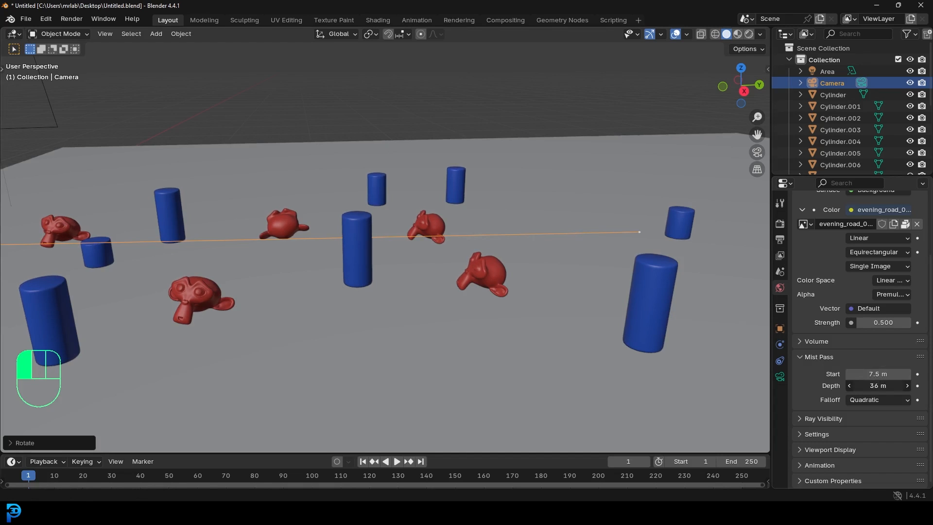
pyautogui.moveTo(511, 292); pyautogui.dragTo(377, 218, button='middle')
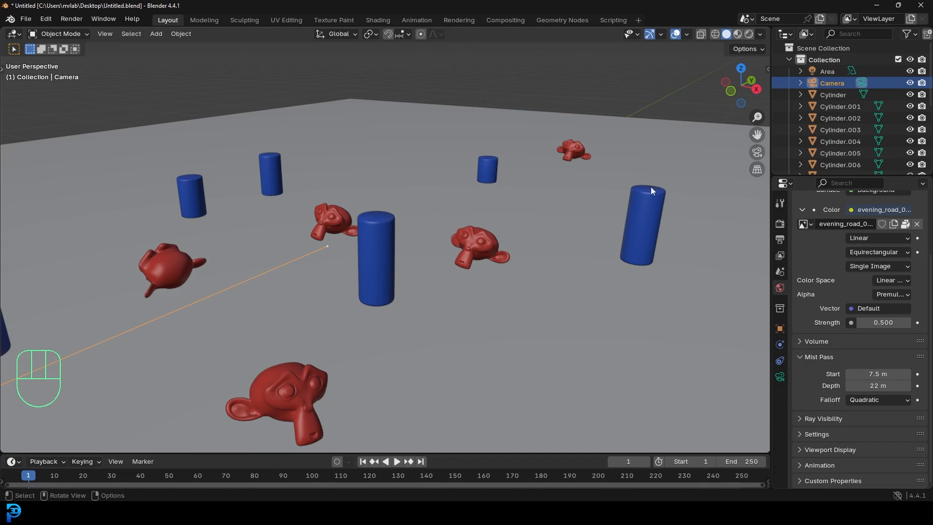
pyautogui.moveTo(651, 187)
pyautogui.mouseDown(button='middle')
pyautogui.moveTo(397, 203)
pyautogui.moveTo(338, 196)
pyautogui.moveTo(386, 224)
pyautogui.moveTo(435, 225)
pyautogui.moveTo(502, 261)
pyautogui.mouseUp(button='middle')
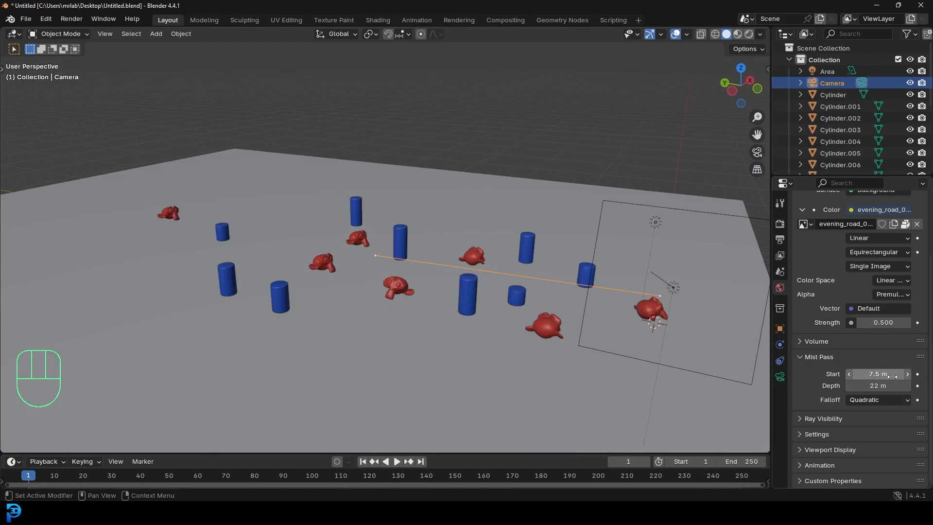
pyautogui.scroll(-3, 592, 317)
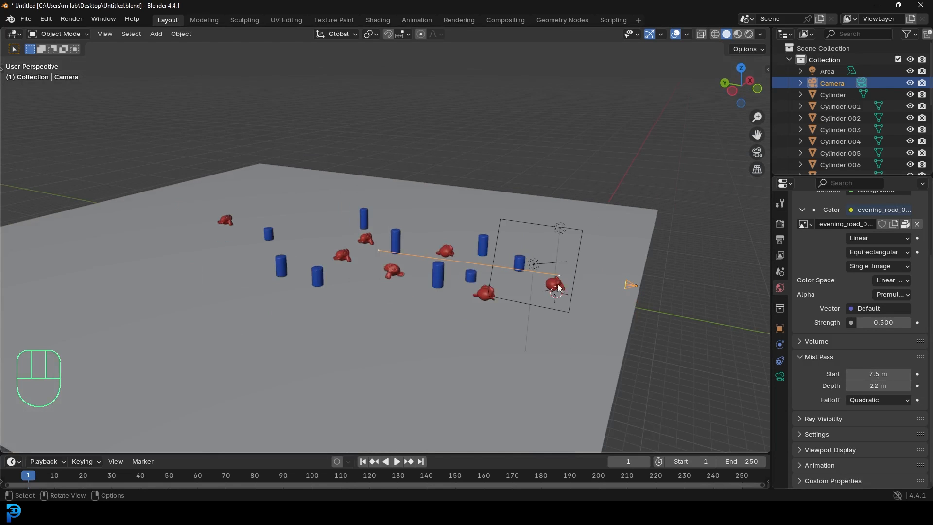
pyautogui.moveTo(568, 288)
pyautogui.mouseDown(button='middle')
pyautogui.moveTo(441, 269)
pyautogui.moveTo(389, 274)
pyautogui.moveTo(401, 270)
pyautogui.mouseUp(button='middle')
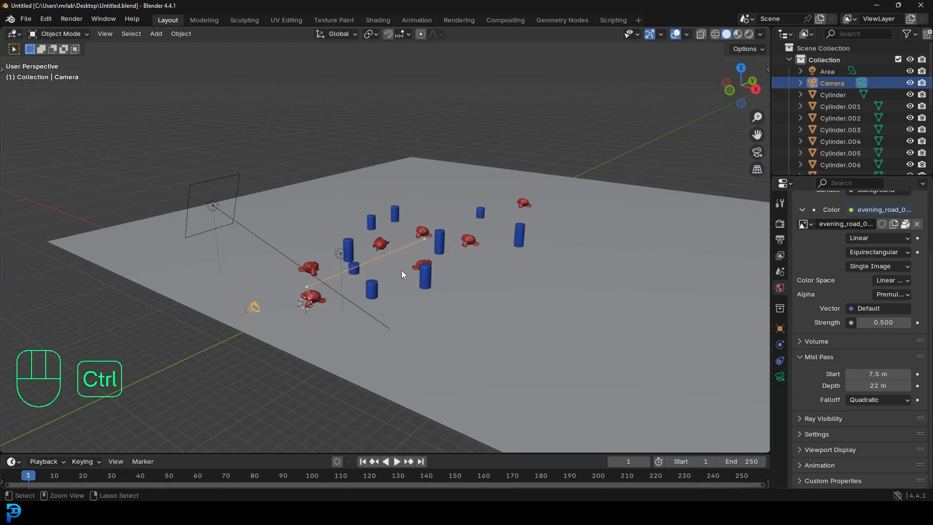
pyautogui.hotkey('ctrl', 's')
pyautogui.hotkey('ctrl', 's')
# Save the file in camera view and render the current frame via Render > Render Image
pyautogui.press('KP_0')
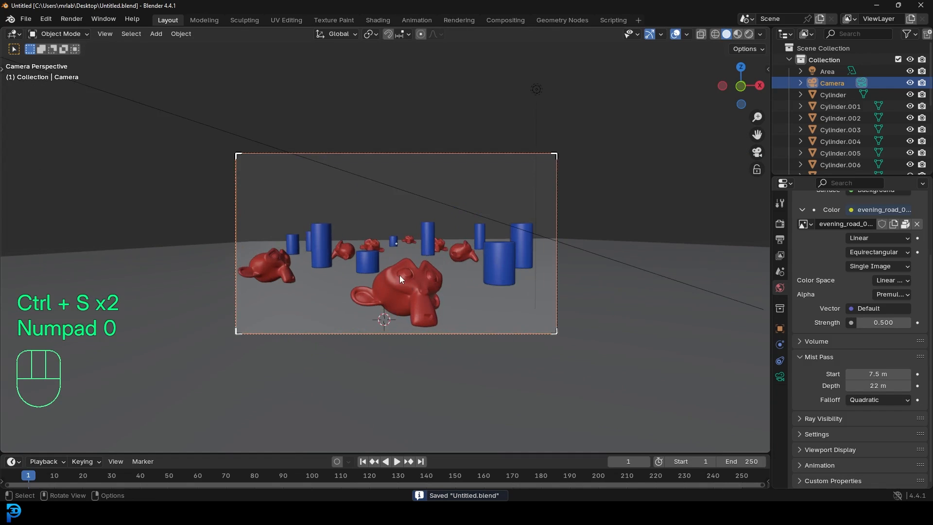
pyautogui.hotkey('ctrl', 's')
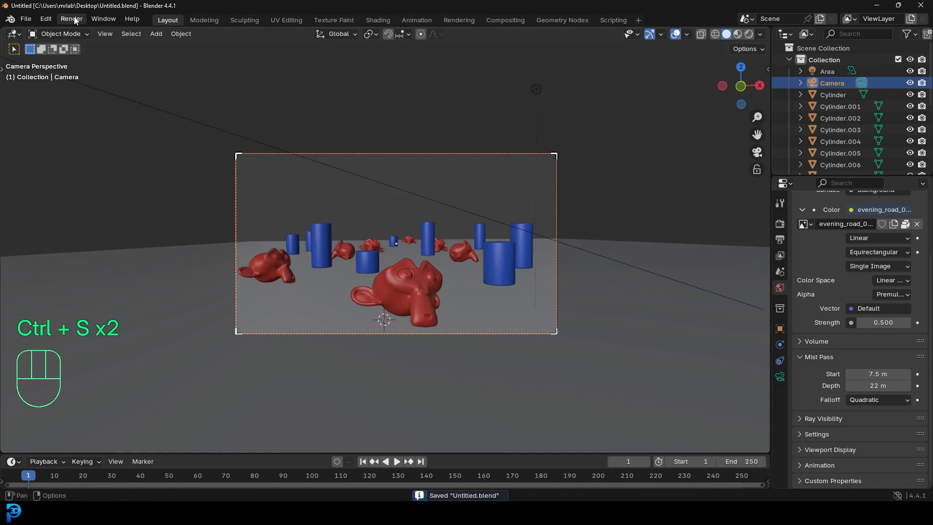
pyautogui.click(72, 20)
pyautogui.click(71, 20)
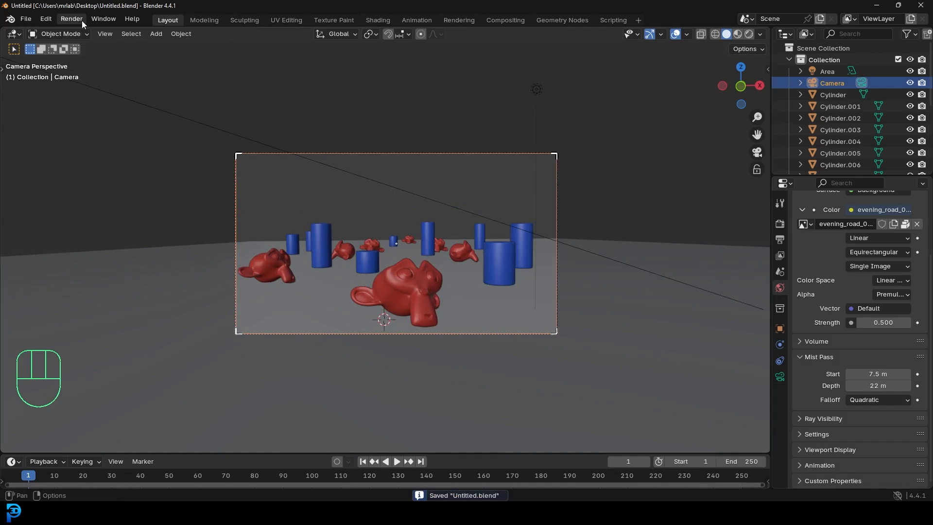
pyautogui.click(82, 34)
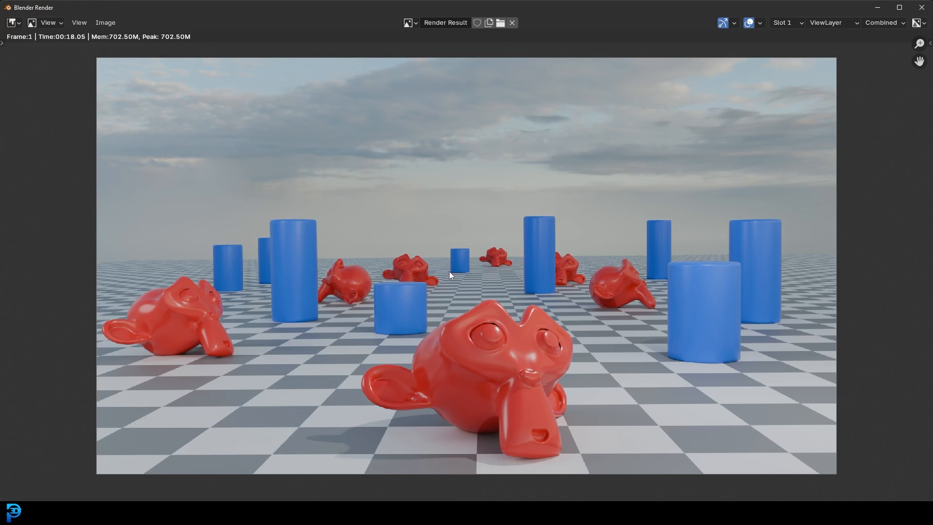
pyautogui.scroll(2, 449, 271)
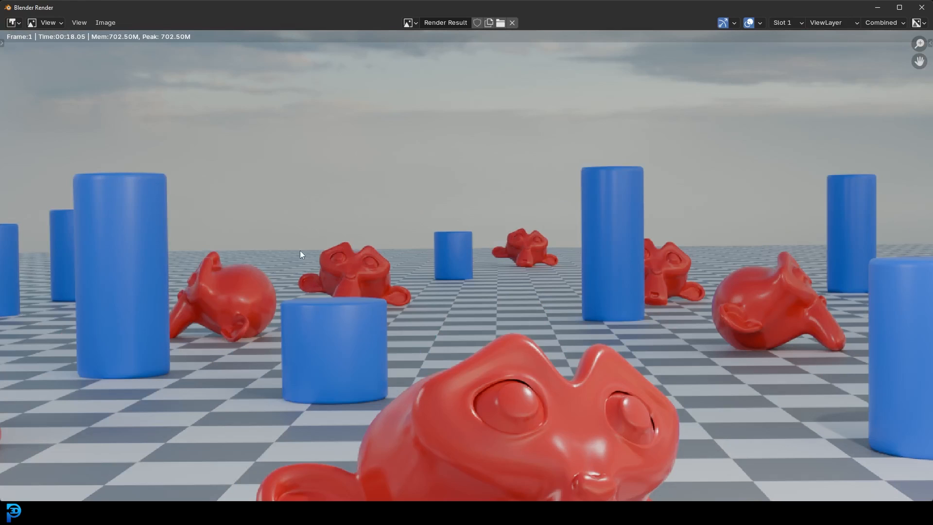
pyautogui.scroll(-1, 439, 266)
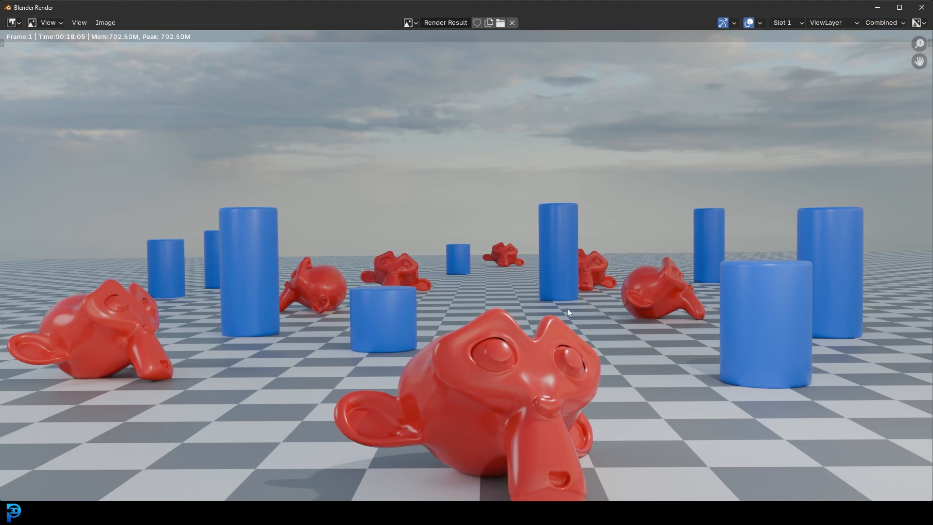
# Inspect the grayscale Mist pass, return to Combined, and close the render window
pyautogui.click(882, 23)
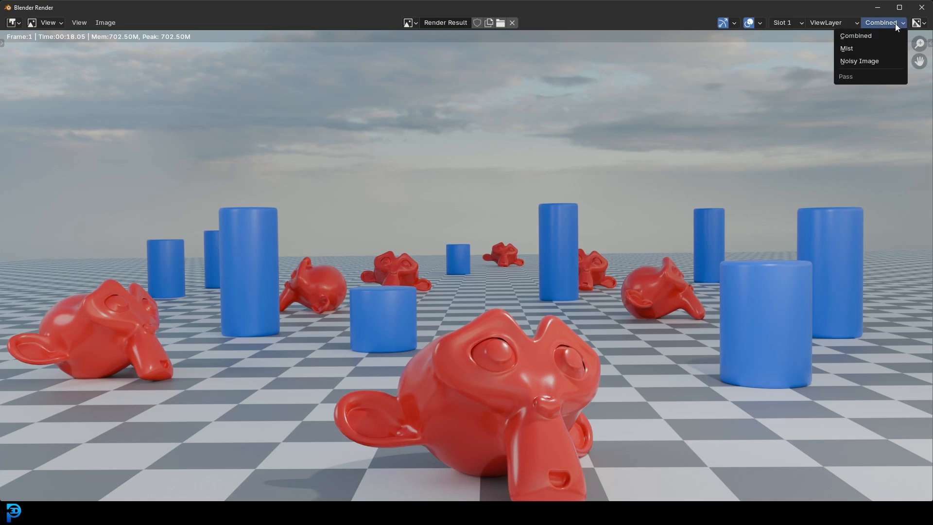
pyautogui.click(861, 47)
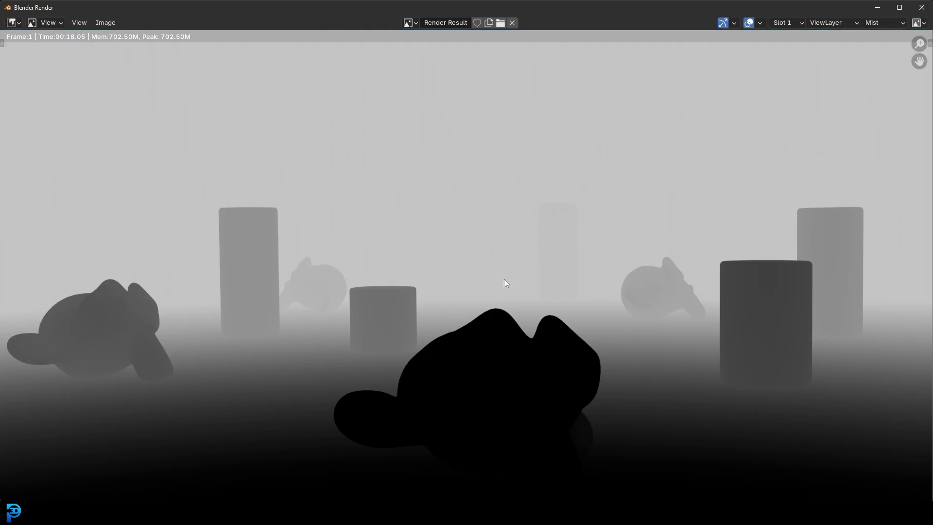
pyautogui.scroll(-1, 511, 303)
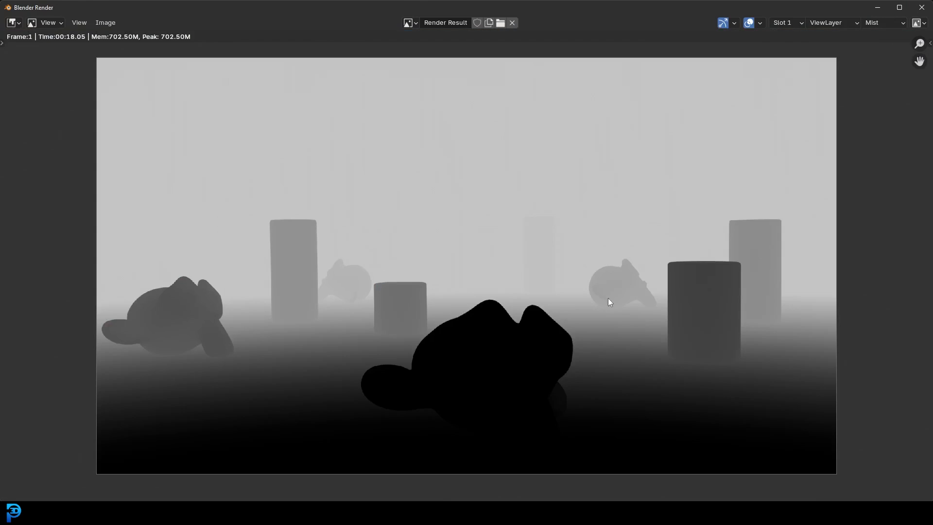
pyautogui.scroll(1, 619, 291)
pyautogui.click(882, 22)
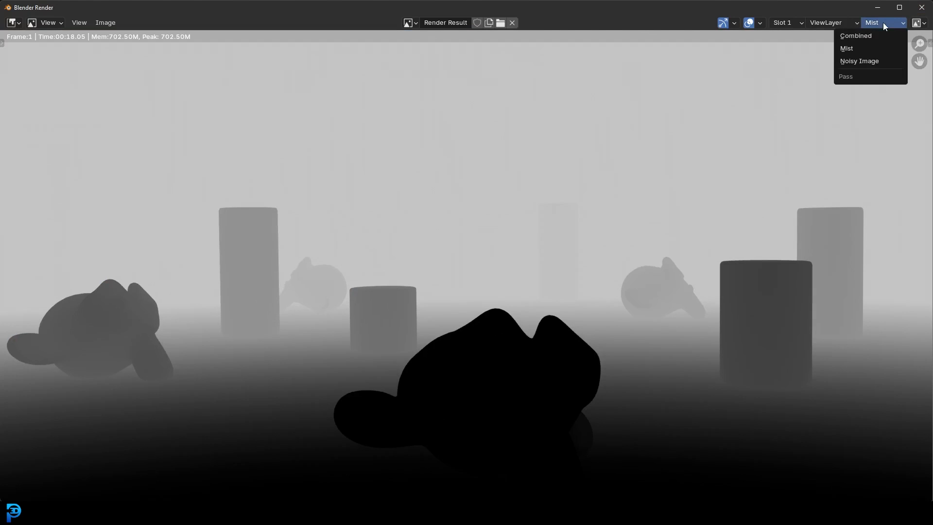
pyautogui.click(884, 35)
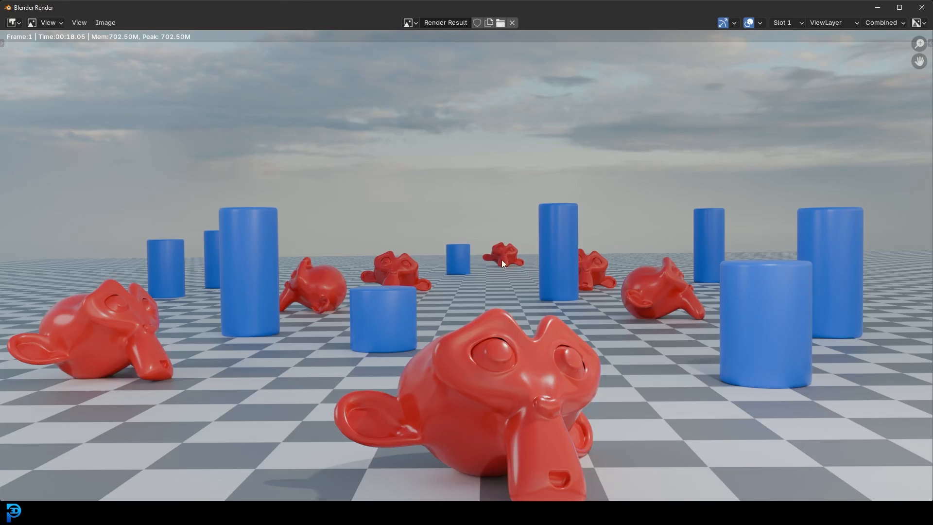
pyautogui.scroll(-1, 502, 259)
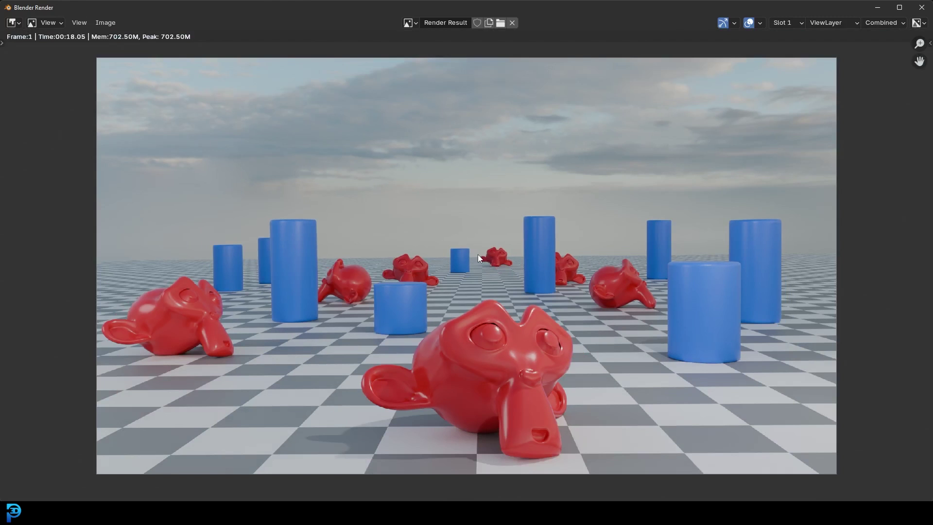
pyautogui.click(925, 9)
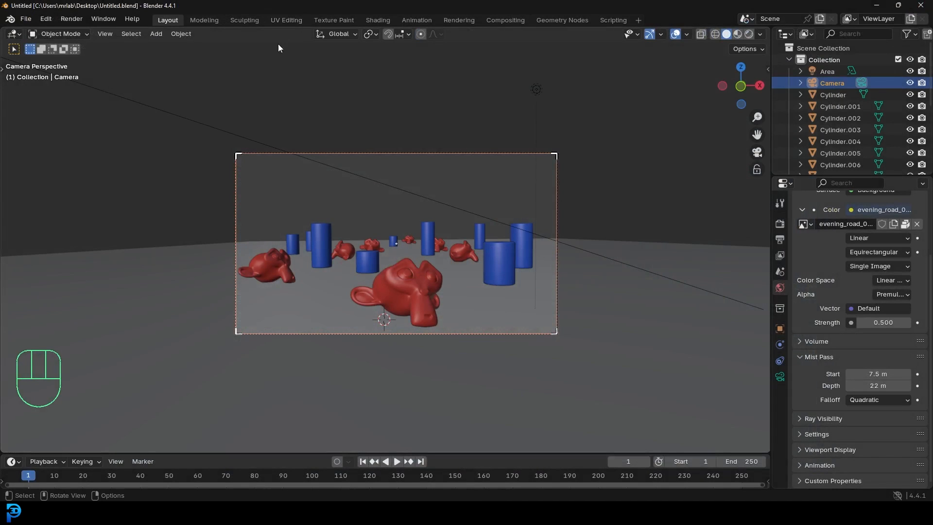
# Enable Use Nodes in the Compositing workspace and move Render Layers further left
pyautogui.click(506, 20)
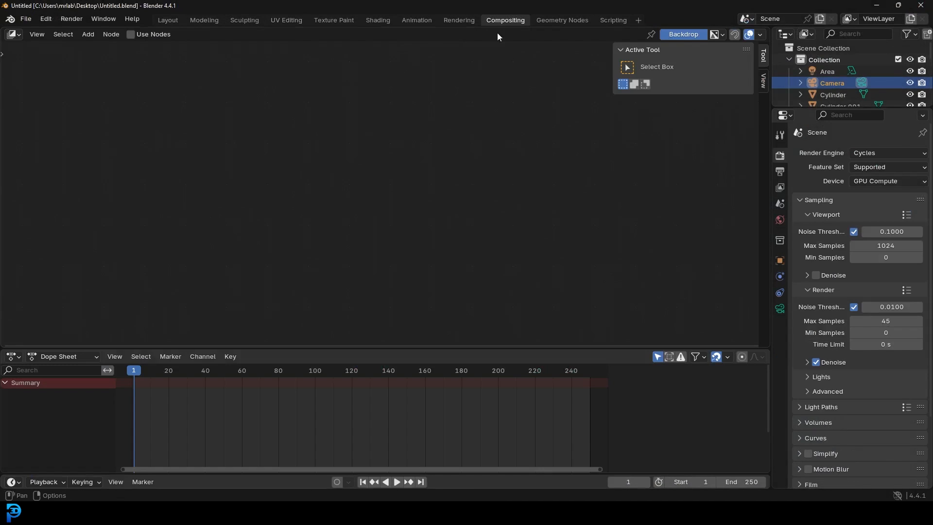
pyautogui.click(130, 34)
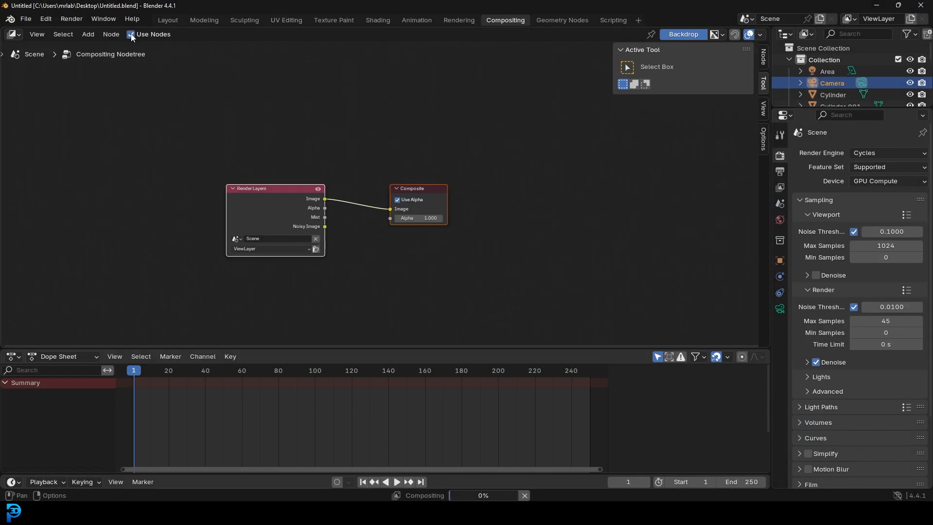
pyautogui.scroll(2, 329, 186)
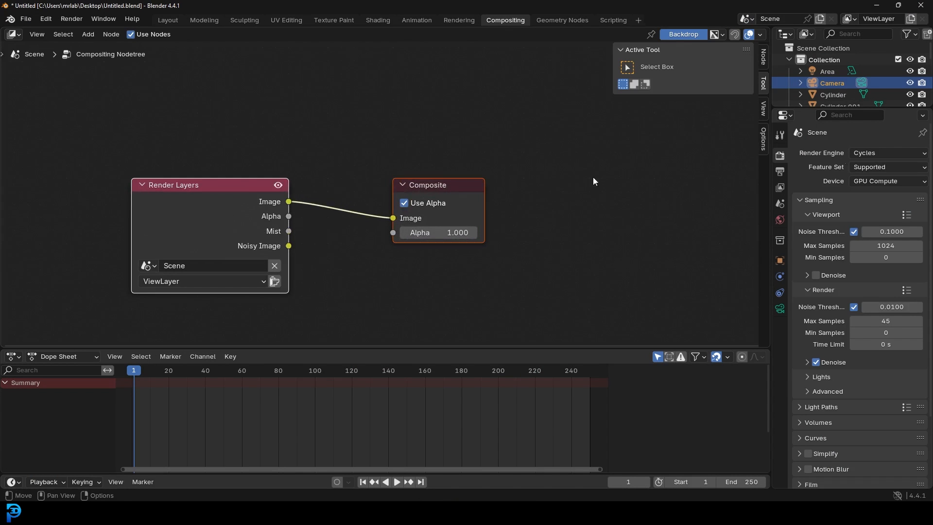
pyautogui.moveTo(431, 255); pyautogui.dragTo(507, 227, button='middle')
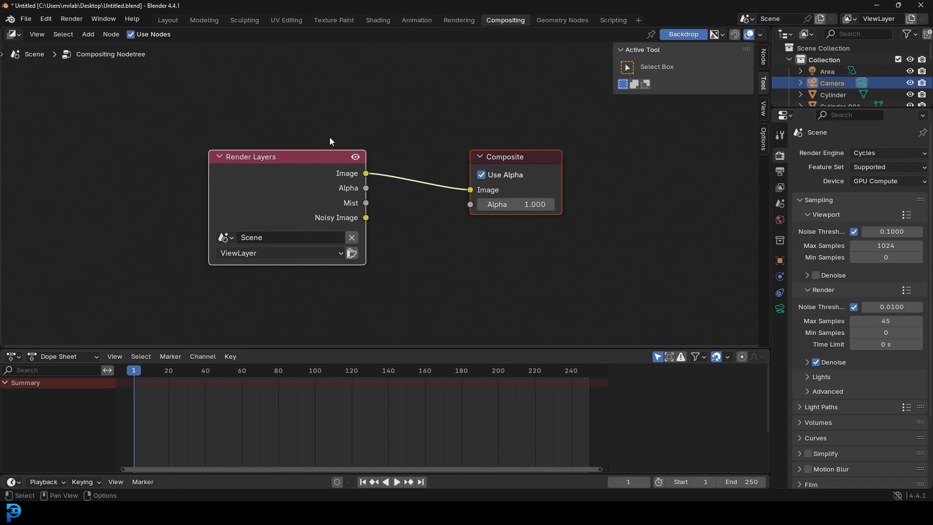
pyautogui.moveTo(332, 111); pyautogui.dragTo(366, 106, button='middle')
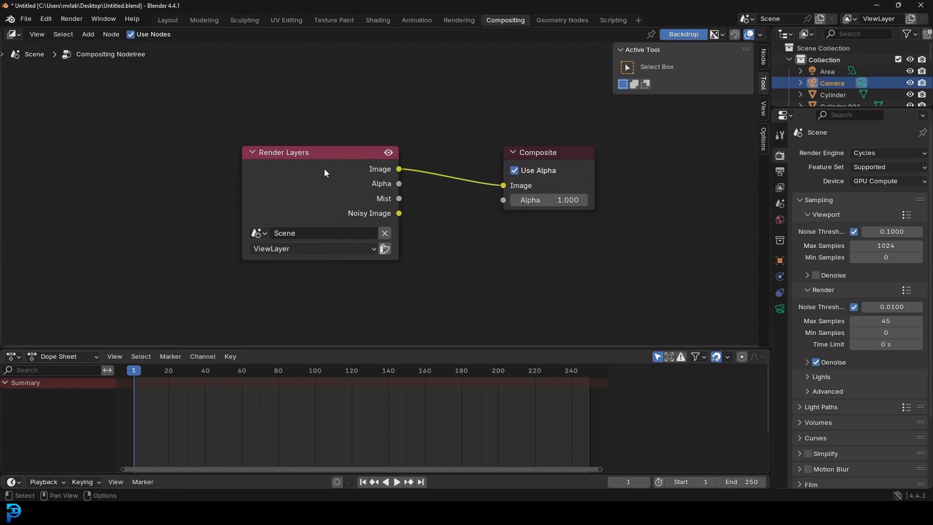
pyautogui.moveTo(291, 167); pyautogui.dragTo(127, 146)
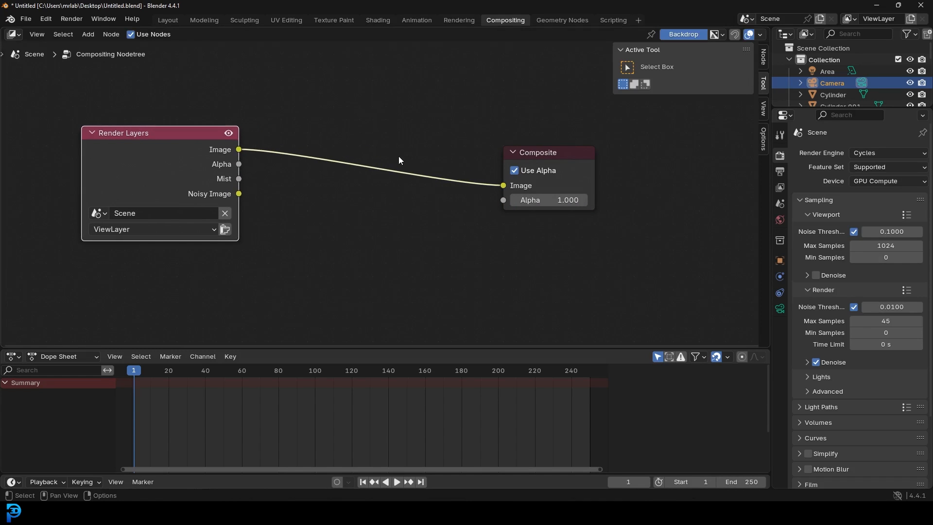
# Add a Viewer node below Composite and feed it the Render Layers image
pyautogui.hotkey('shift', 'a')
pyautogui.click(354, 159)
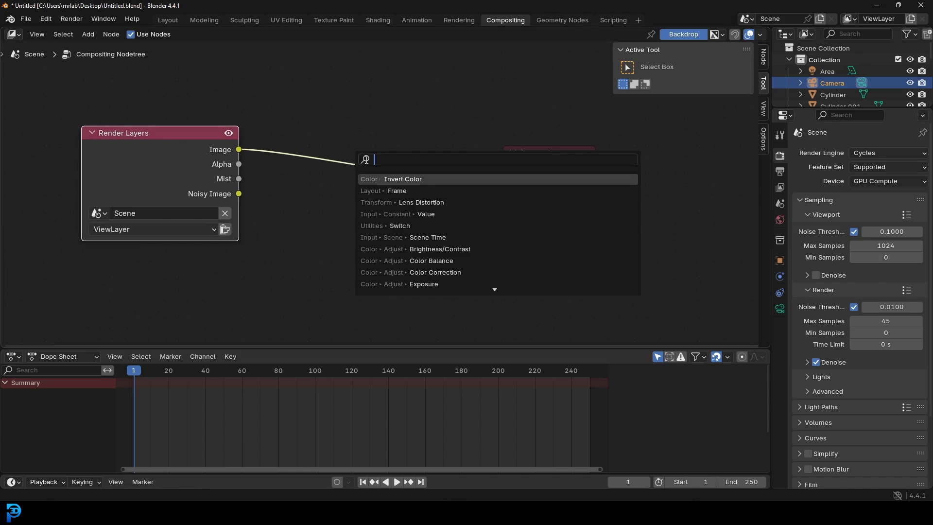
pyautogui.write('view')
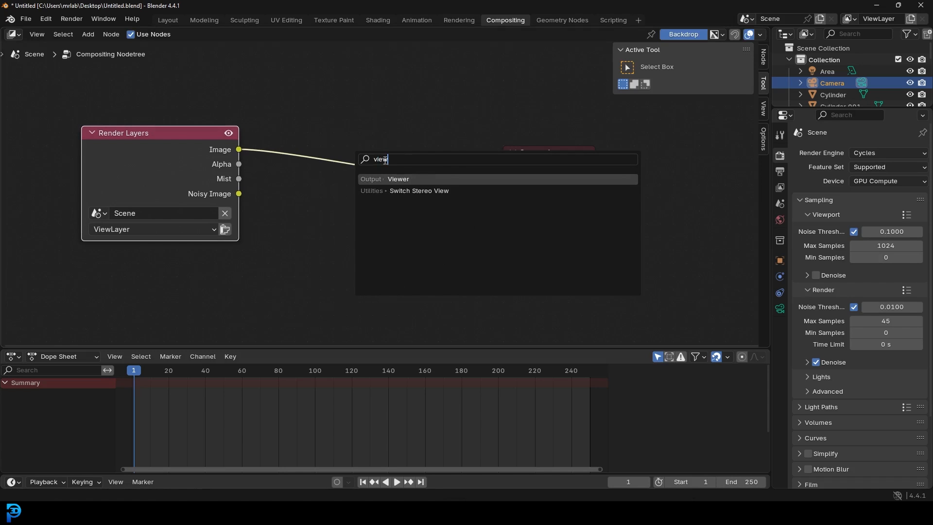
pyautogui.click(393, 177)
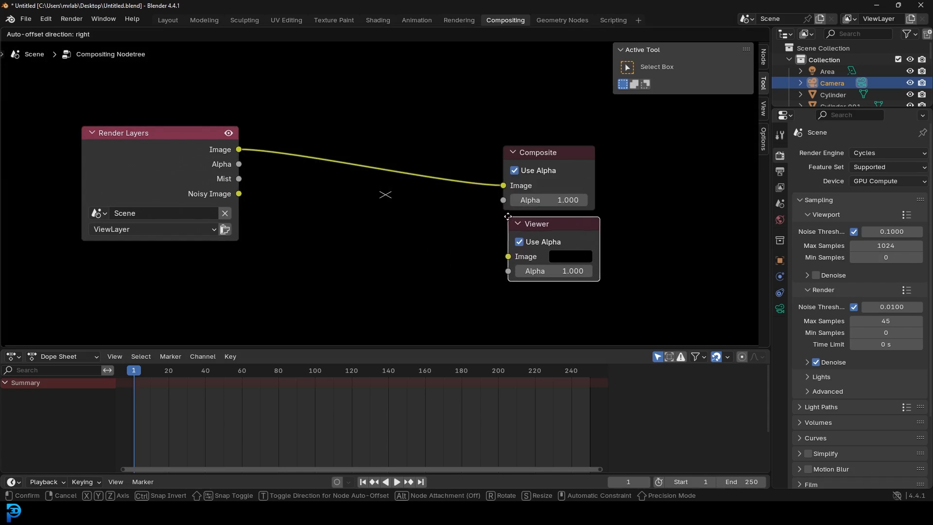
pyautogui.click(505, 221)
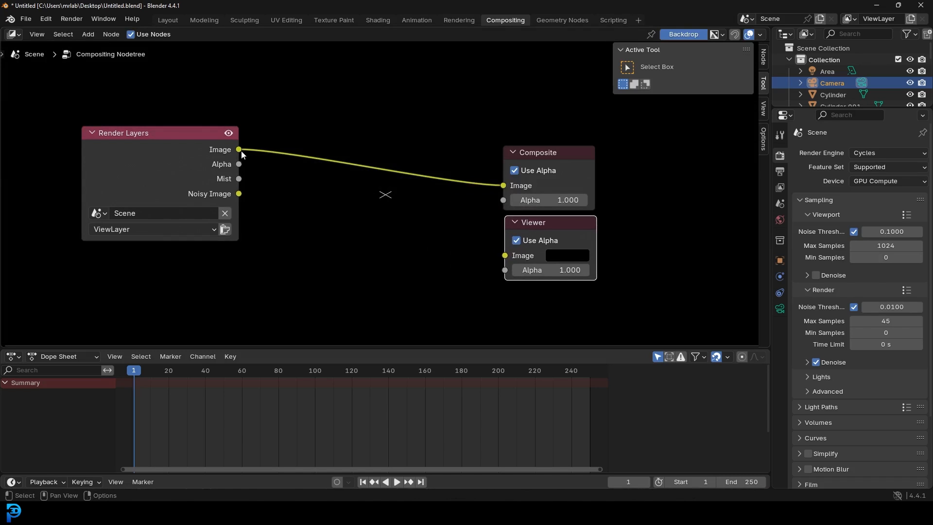
pyautogui.moveTo(239, 150)
pyautogui.mouseDown()
pyautogui.moveTo(467, 233)
pyautogui.moveTo(504, 257)
pyautogui.mouseUp()
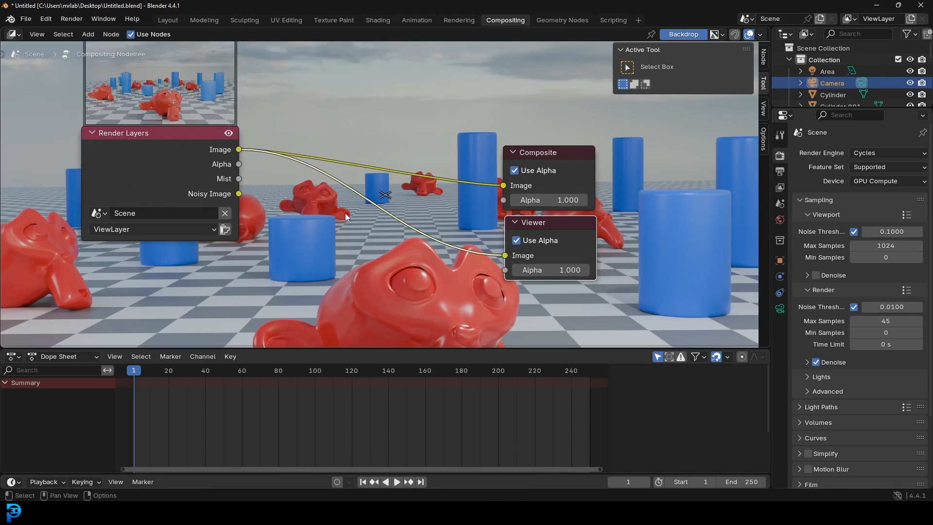
# Resize the render backdrop with V / Alt+V and reposition the Render Layers node
pyautogui.press('v')
pyautogui.press('v')
pyautogui.press('v')
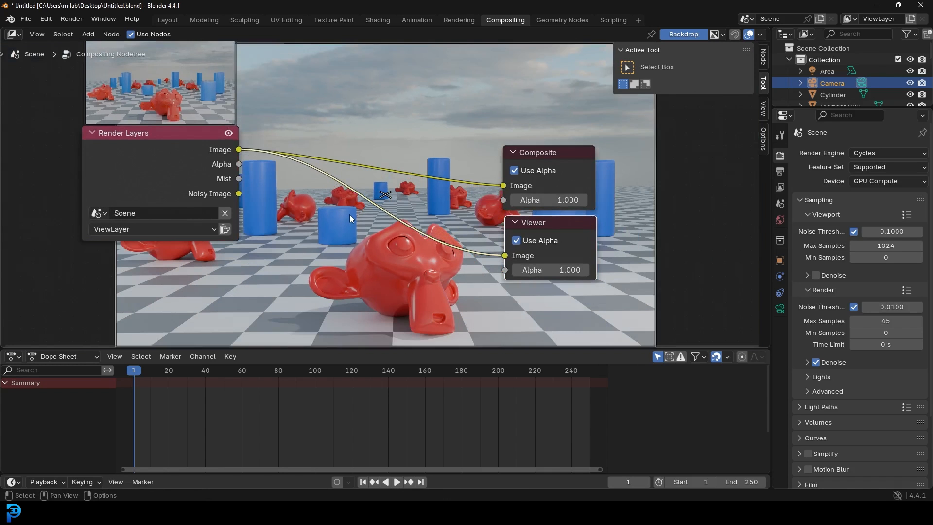
pyautogui.press('v')
pyautogui.hotkey('alt', 'v')
pyautogui.hotkey('alt', 'v')
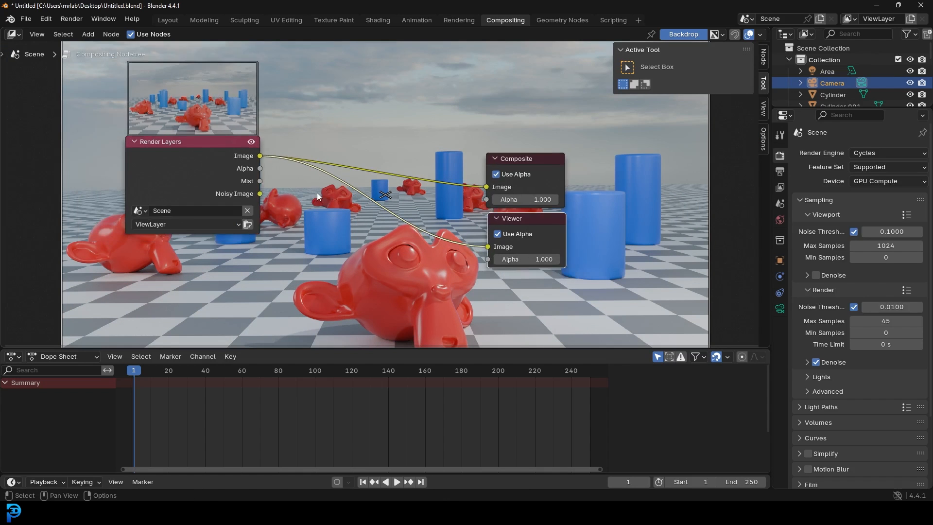
pyautogui.scroll(2, 316, 192)
pyautogui.moveTo(285, 171); pyautogui.dragTo(211, 191)
# Add a reroute point on the image links to Composite and Viewer and move it right
pyautogui.click(212, 191)
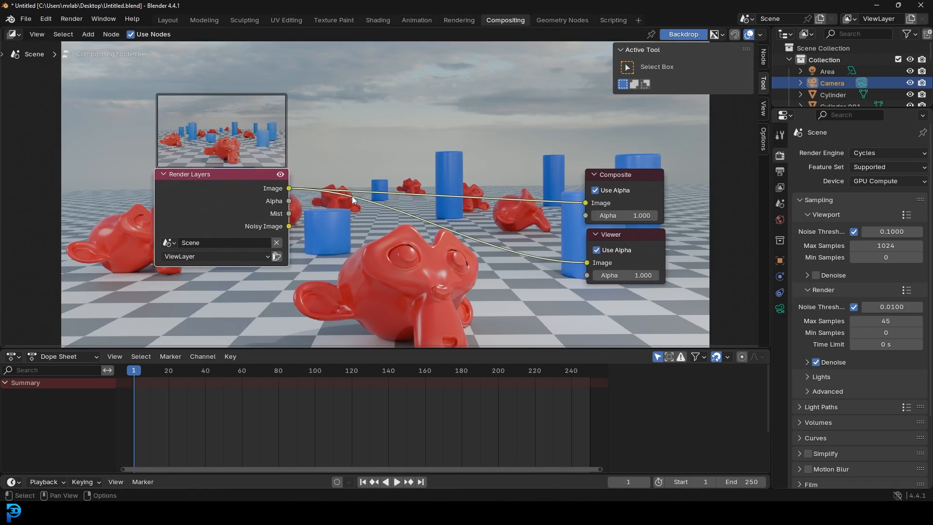
pyautogui.keyDown('ctrl'); pyautogui.moveTo(463, 135); pyautogui.dragTo(449, 252, button='right'); pyautogui.keyUp('ctrl')
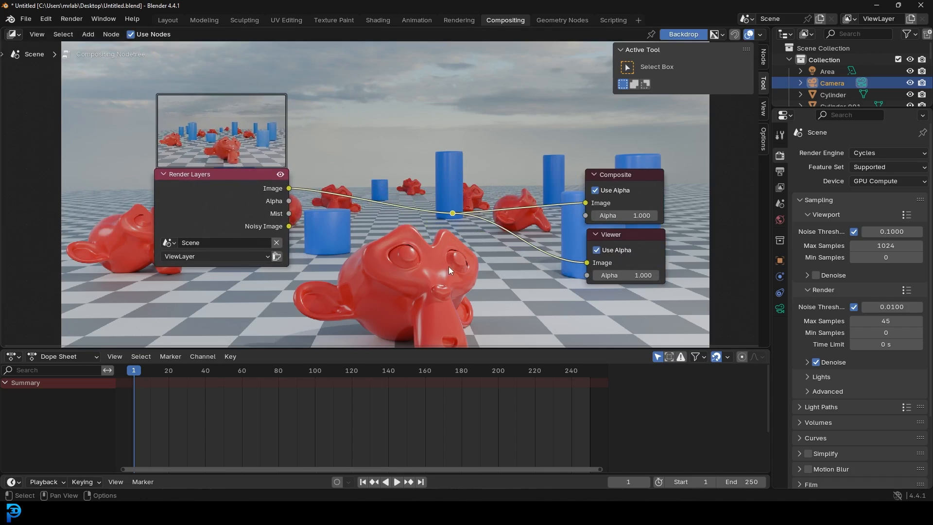
pyautogui.scroll(2, 448, 266)
pyautogui.press('g')
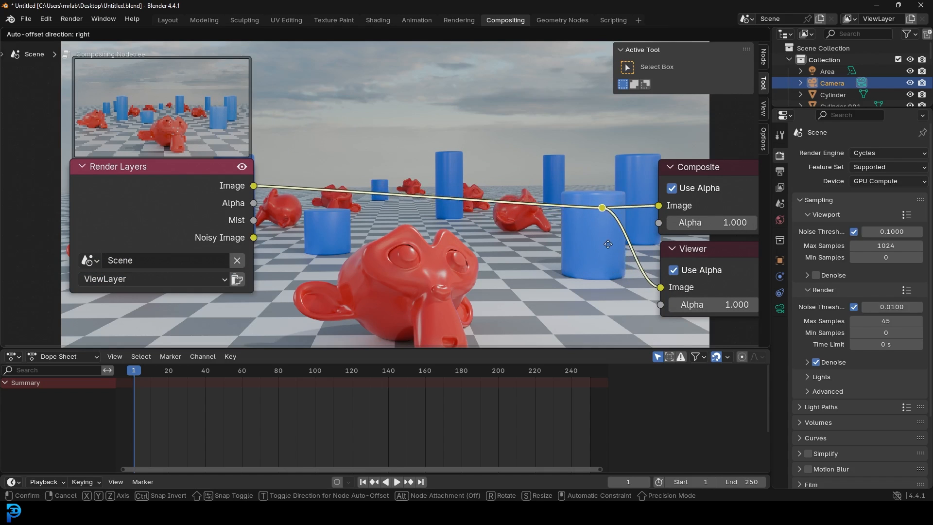
pyautogui.click(609, 240)
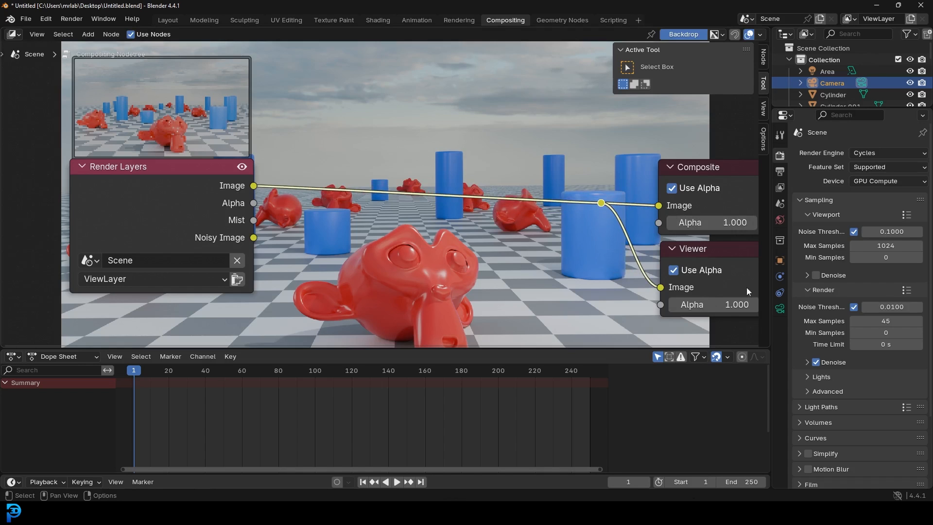
pyautogui.scroll(-3, 488, 239)
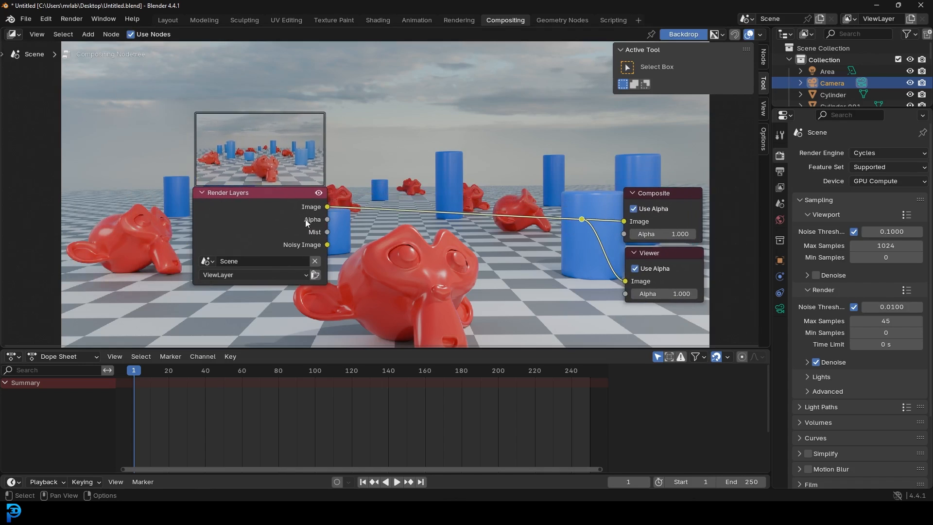
pyautogui.moveTo(438, 234); pyautogui.dragTo(381, 225, button='middle')
pyautogui.scroll(2, 381, 225)
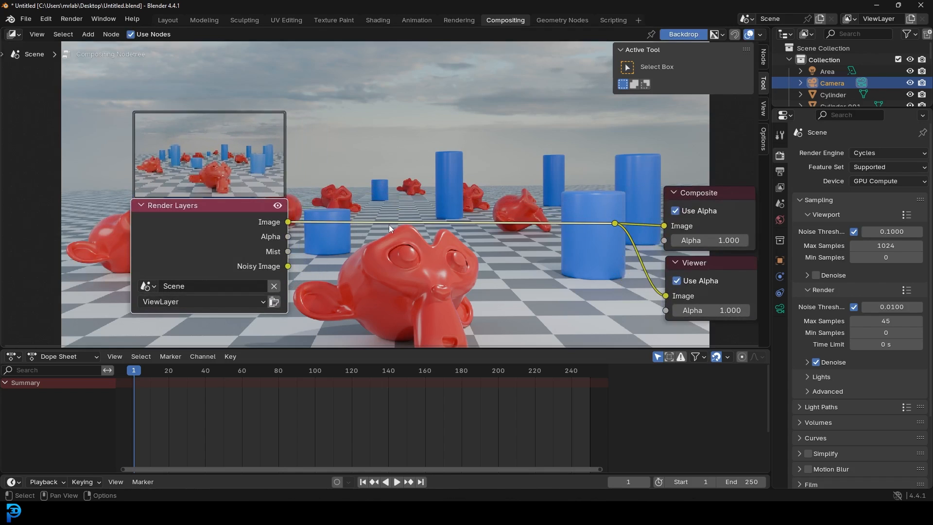
# Drop a Mix Color node onto the image link and start linking the Mist output
pyautogui.hotkey('shift', 'a')
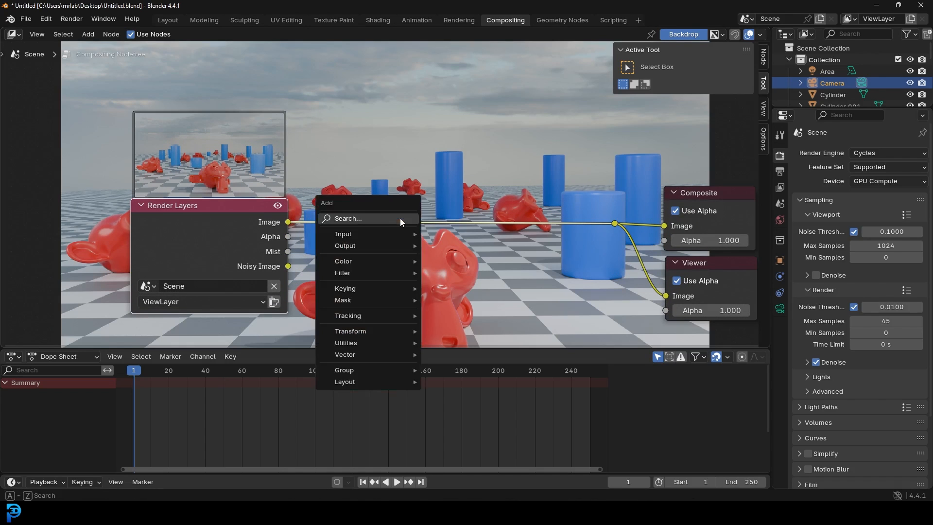
pyautogui.click(362, 218)
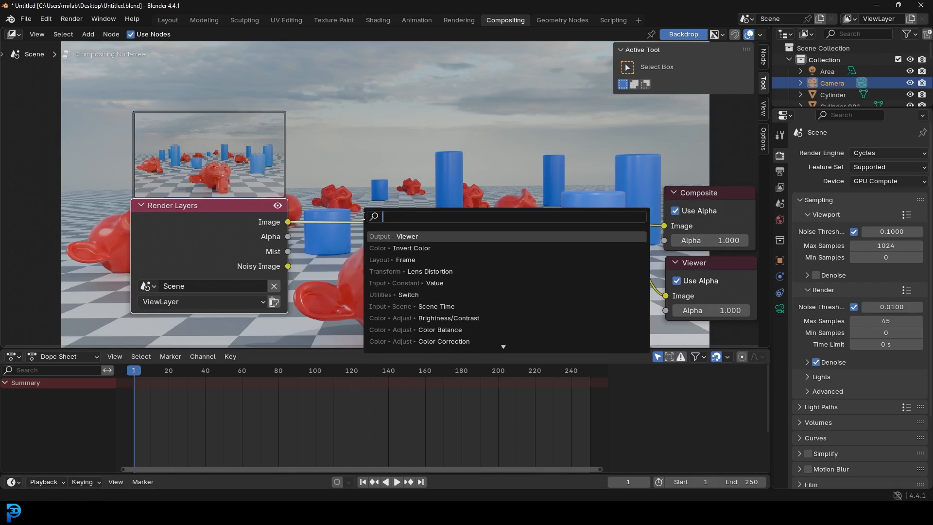
pyautogui.write('mix')
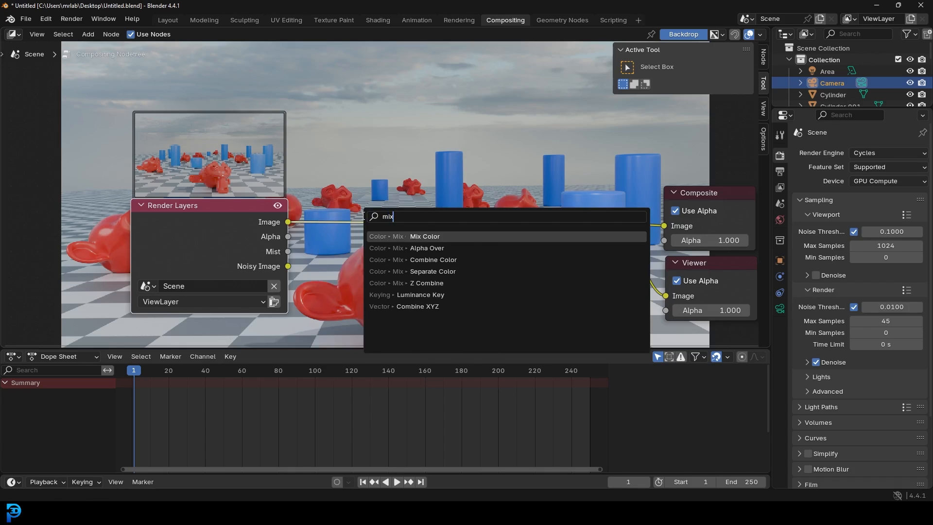
pyautogui.click(446, 237)
pyautogui.click(436, 251)
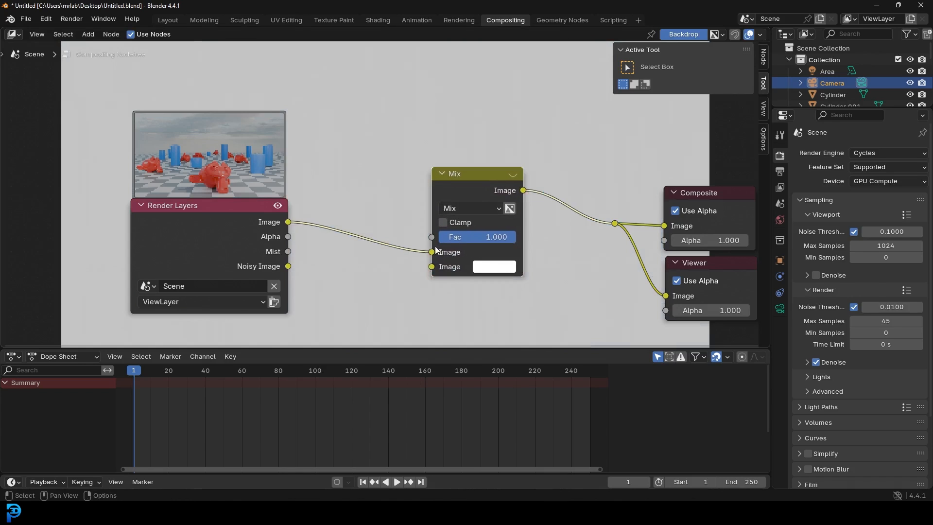
pyautogui.moveTo(290, 225); pyautogui.dragTo(260, 213)
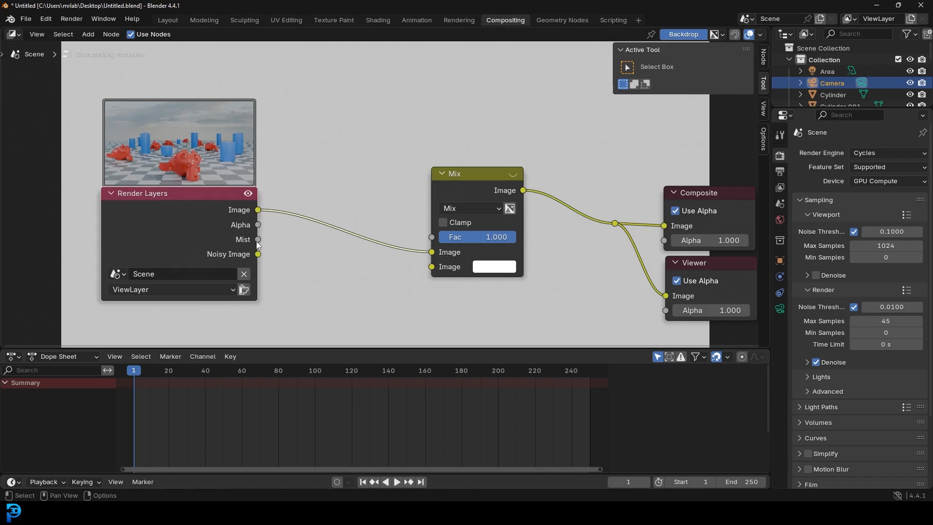
pyautogui.moveTo(258, 239); pyautogui.dragTo(268, 244)
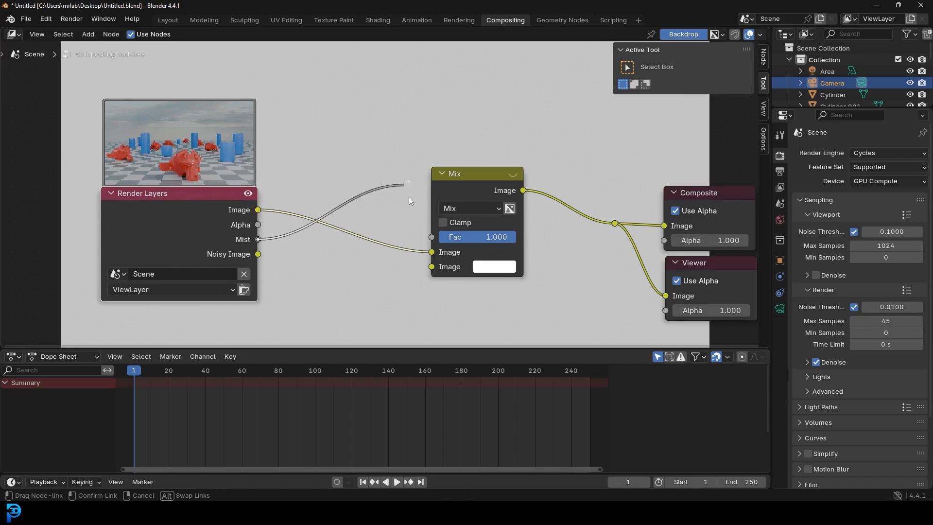
# Link the Render Layers Mist output into the Mix node's Fac and nudge Render Layers up-left
pyautogui.moveTo(288, 203); pyautogui.dragTo(430, 238)
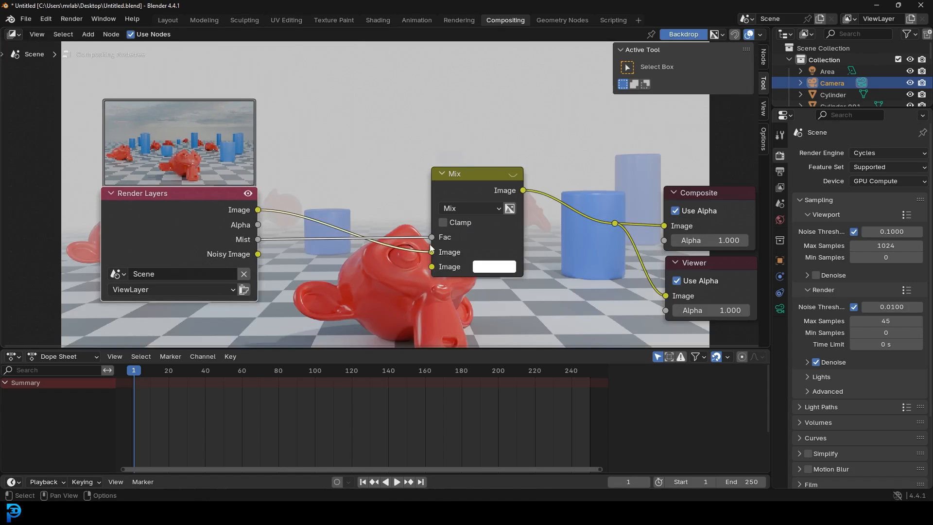
pyautogui.scroll(-2, 447, 168)
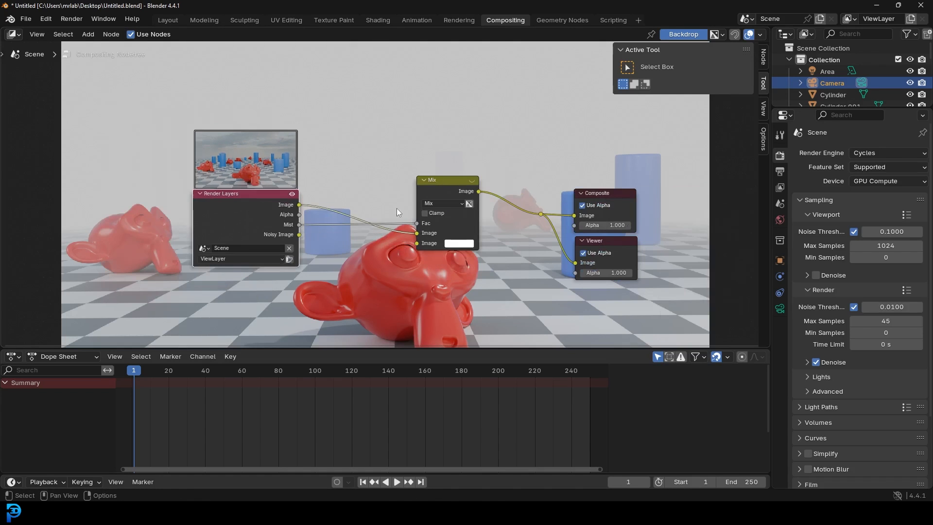
pyautogui.moveTo(234, 222); pyautogui.dragTo(183, 217)
pyautogui.scroll(2, 461, 245)
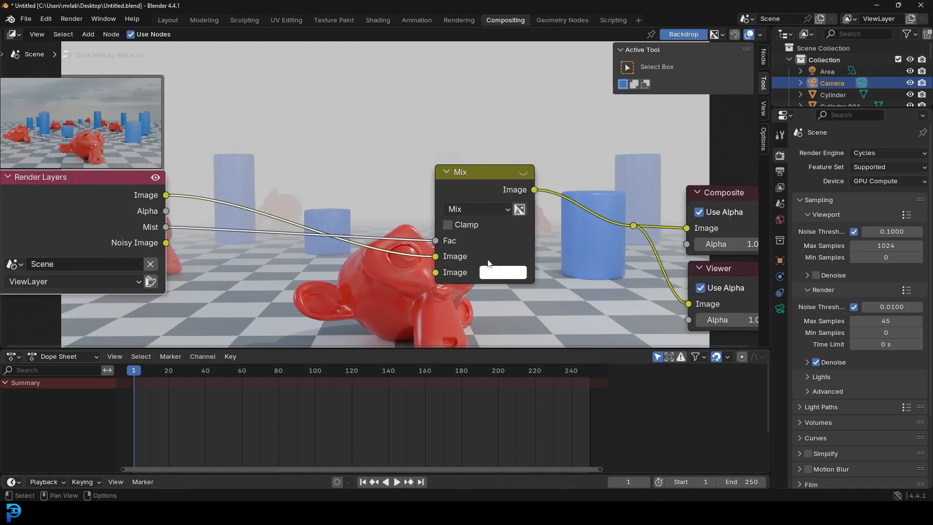
pyautogui.scroll(2, 461, 245)
pyautogui.scroll(2, 437, 248)
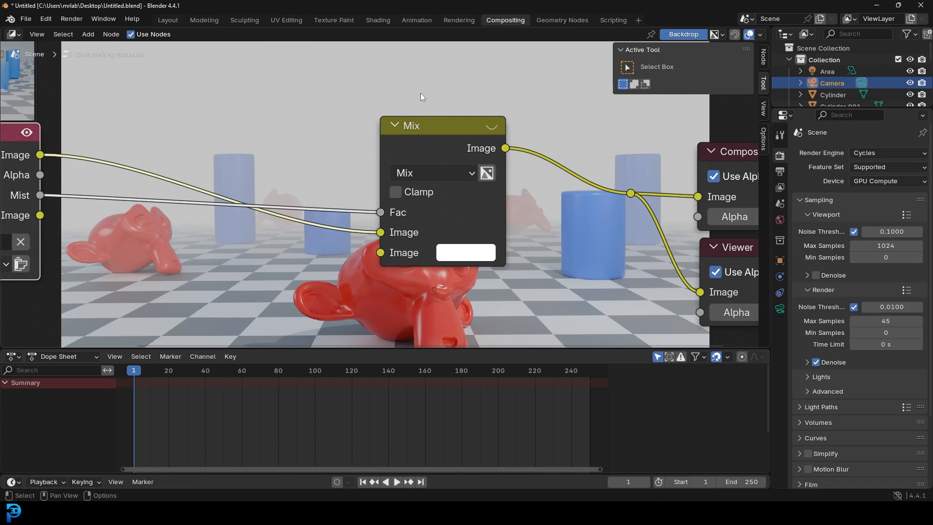
# Tint the Mix node's second (white) colour towards a vivid magenta fog
pyautogui.click(460, 252)
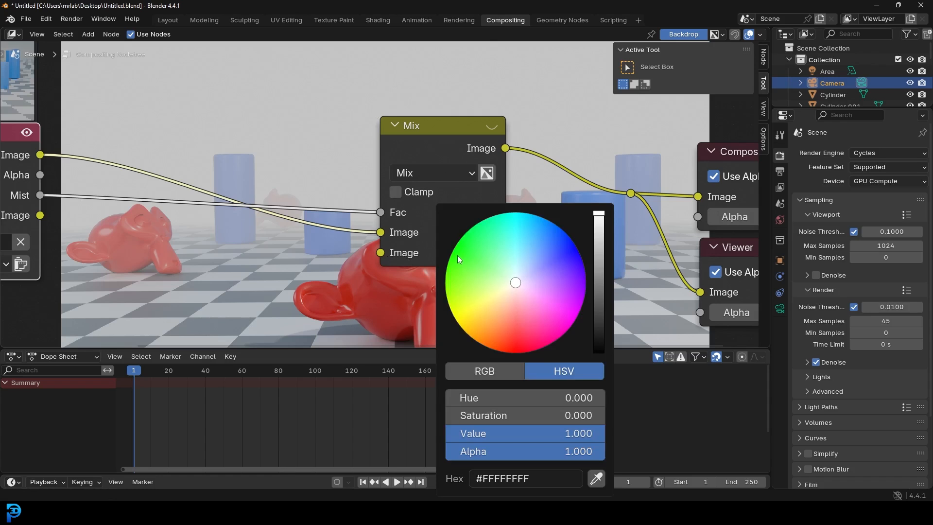
pyautogui.moveTo(576, 251); pyautogui.dragTo(558, 318)
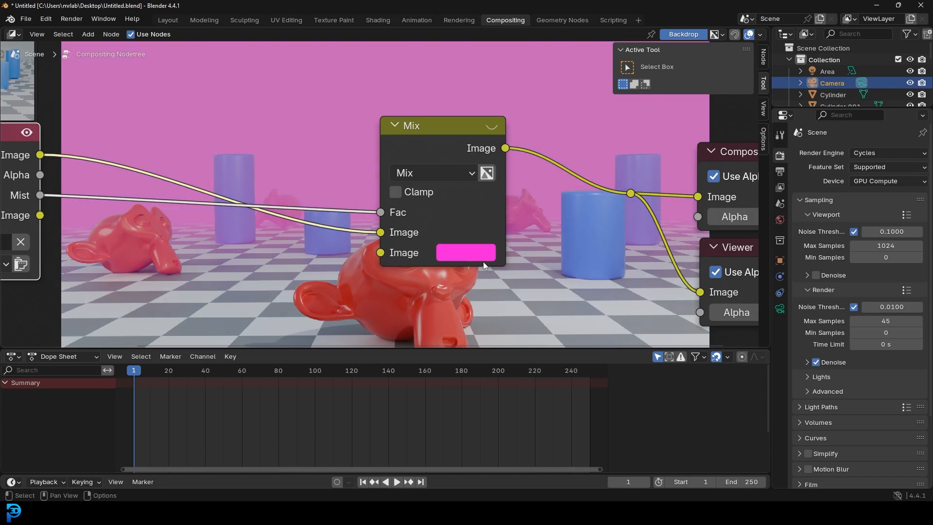
pyautogui.click(474, 253)
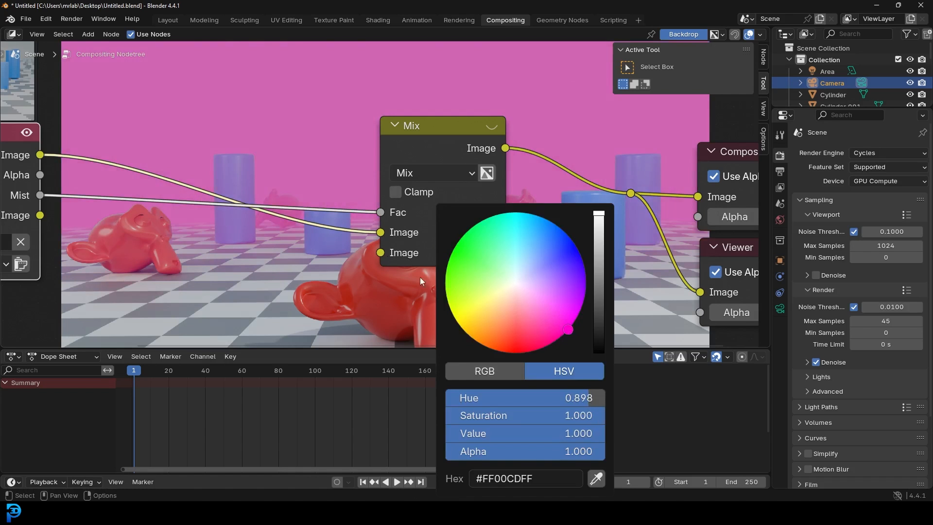
pyautogui.press('Escape')
pyautogui.scroll(-2, 340, 206)
# Shift the Render Layers node further left to free space in the node tree
pyautogui.moveTo(293, 208); pyautogui.dragTo(437, 226, button='middle')
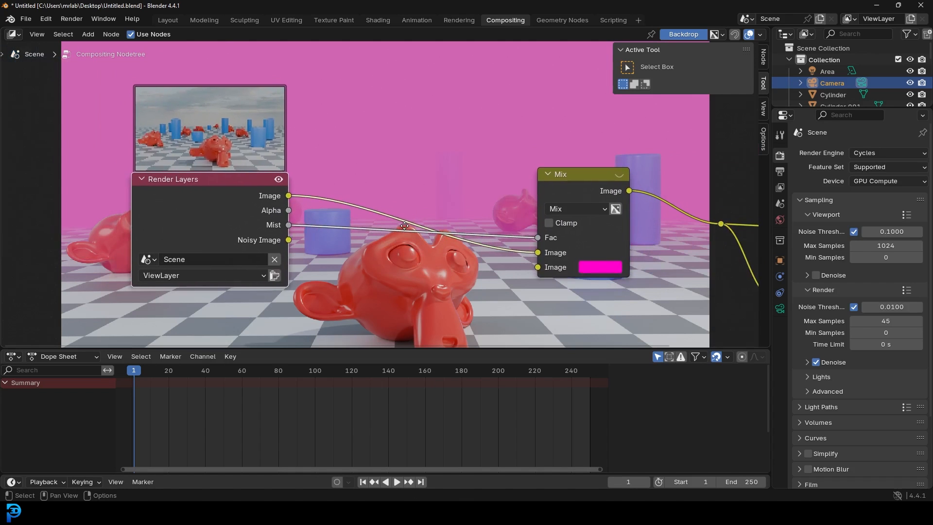
pyautogui.moveTo(254, 219); pyautogui.dragTo(162, 206)
pyautogui.scroll(1, 363, 174)
# Add a Color Ramp node via Shift+A search 'ramp' and place it in the tree
pyautogui.hotkey('shift', 'a')
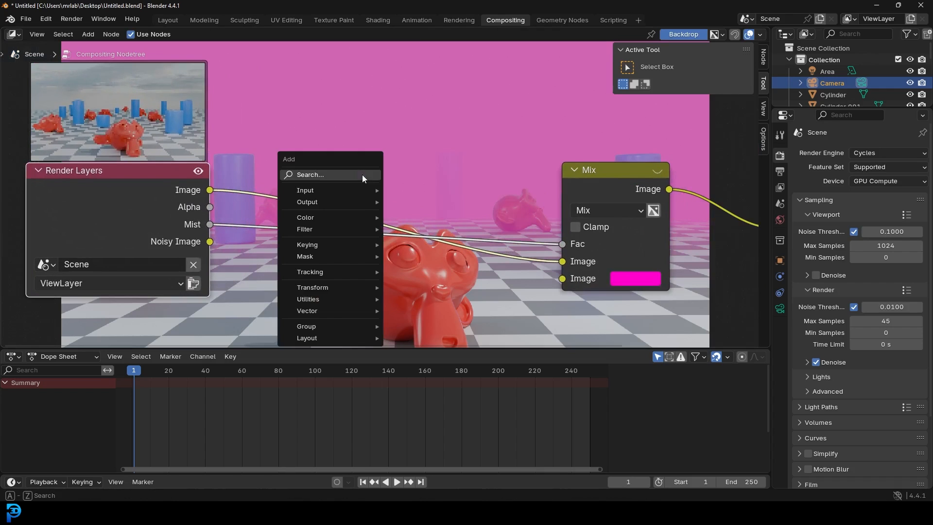
pyautogui.write('ramp')
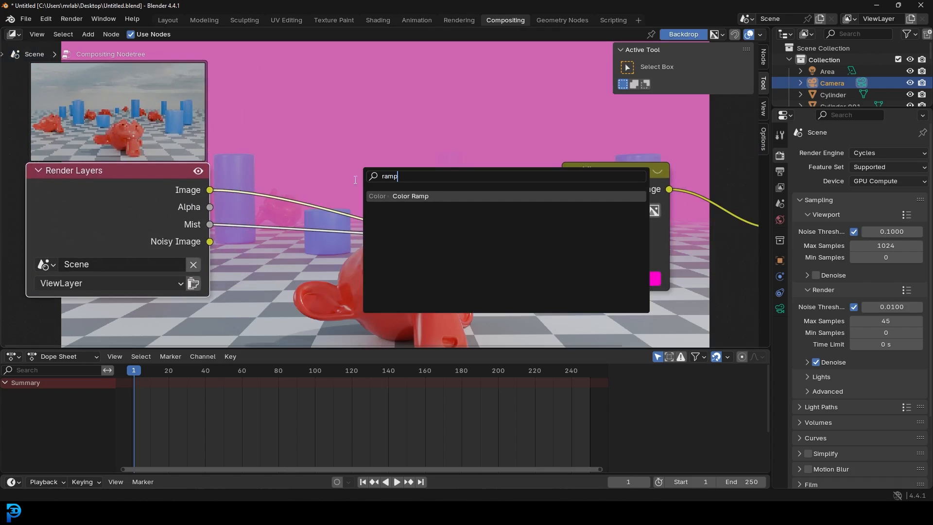
pyautogui.press('Return')
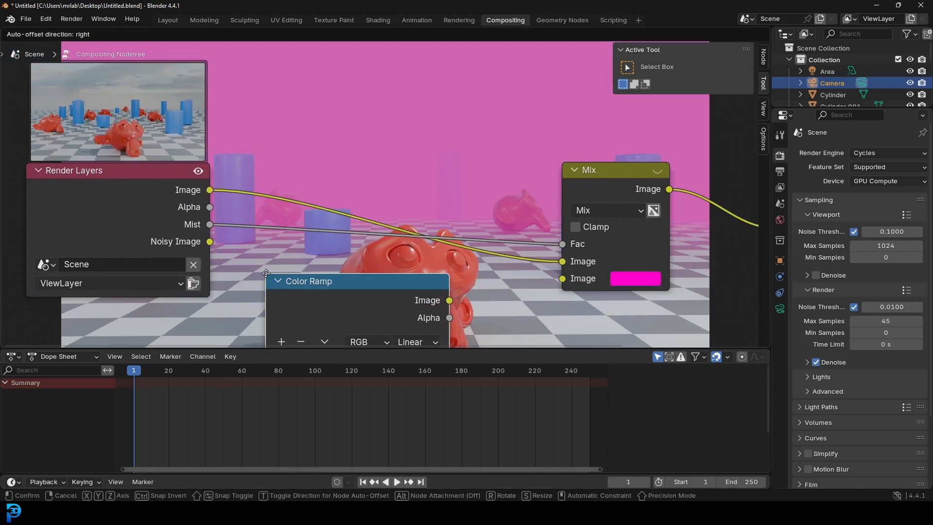
pyautogui.click(267, 274)
pyautogui.scroll(-3, 240, 219)
# Wire Mist into the Color Ramp's Fac and its Image output into the Mix factor
pyautogui.moveTo(199, 137); pyautogui.dragTo(256, 332)
pyautogui.press('Escape')
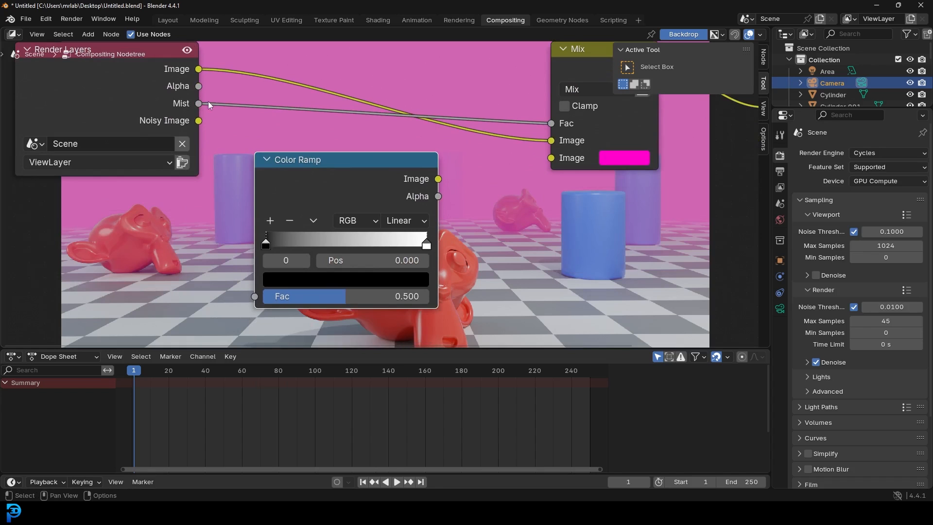
pyautogui.moveTo(198, 102); pyautogui.dragTo(255, 296)
pyautogui.scroll(2, 430, 220)
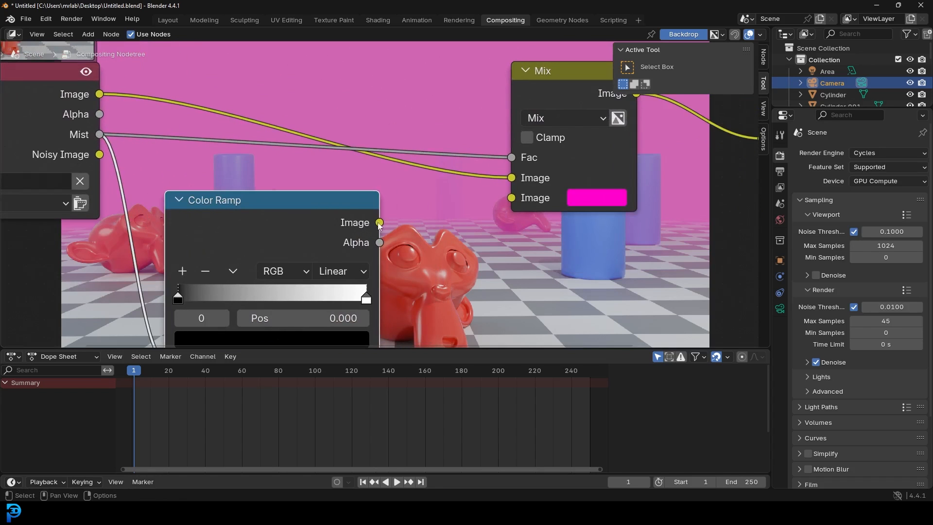
pyautogui.moveTo(379, 223); pyautogui.dragTo(511, 158)
pyautogui.scroll(-2, 438, 183)
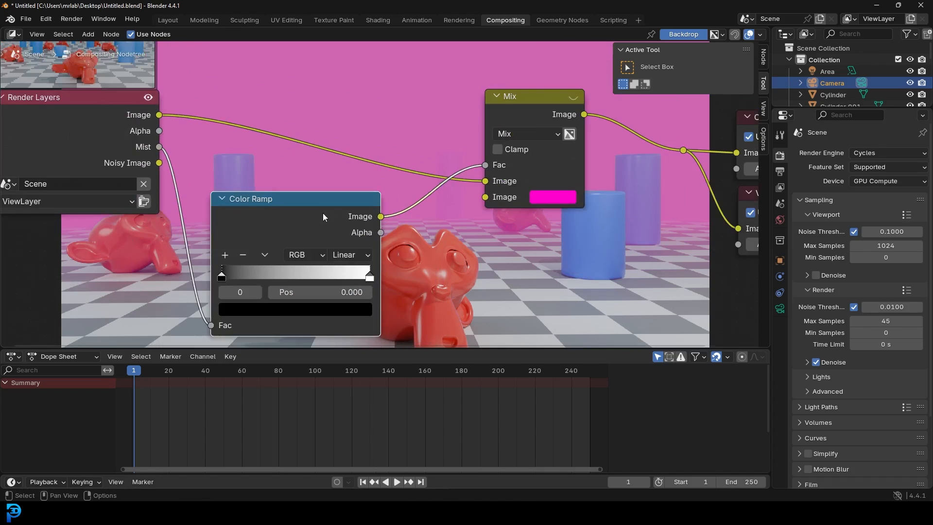
pyautogui.scroll(-3, 321, 215)
# Rearrange the Color Ramp above the Mix node and test the black stop, returning it to the start
pyautogui.moveTo(342, 272); pyautogui.dragTo(381, 120)
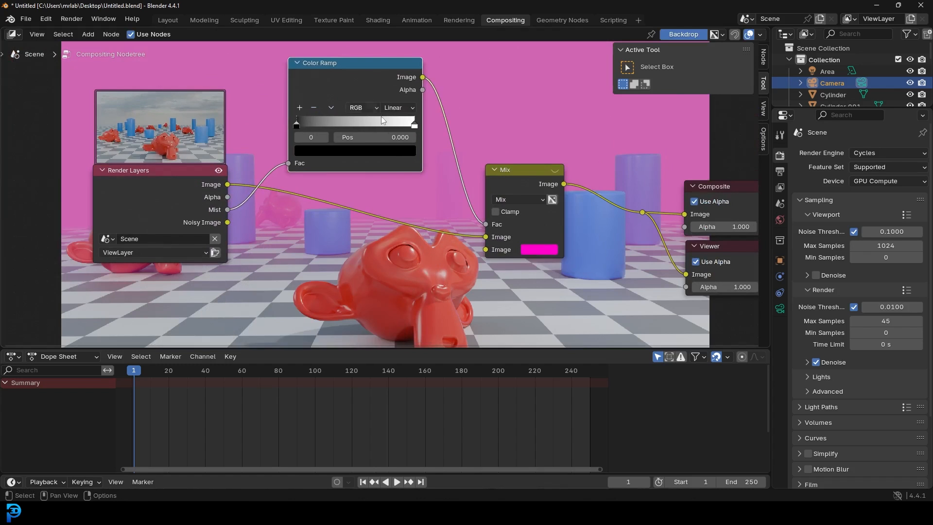
pyautogui.moveTo(539, 169); pyautogui.dragTo(496, 222)
pyautogui.scroll(2, 391, 219)
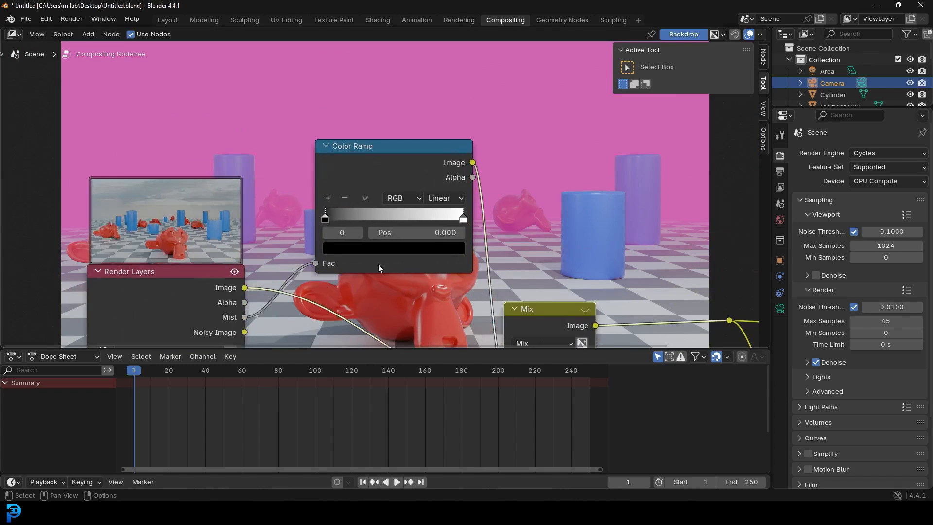
pyautogui.scroll(1, 379, 264)
pyautogui.moveTo(311, 224); pyautogui.dragTo(303, 226)
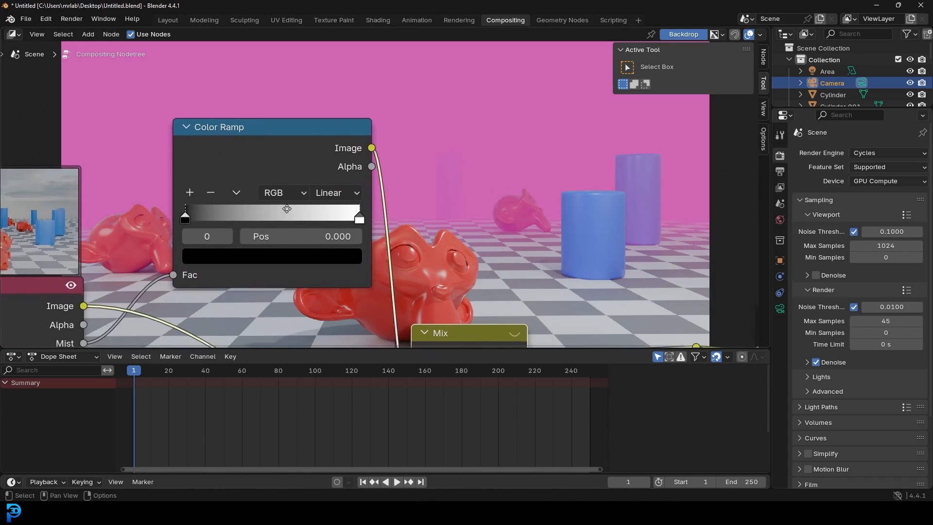
pyautogui.moveTo(402, 220); pyautogui.dragTo(241, 208, button='middle')
pyautogui.scroll(1, 219, 228)
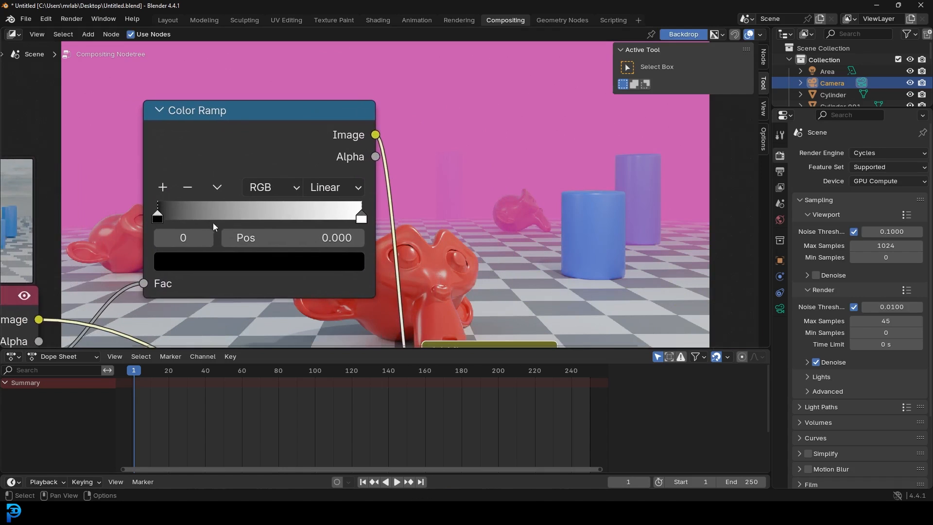
# Try a slightly brighter black stop and a darkened white end stop on the Color Ramp
pyautogui.click(192, 263)
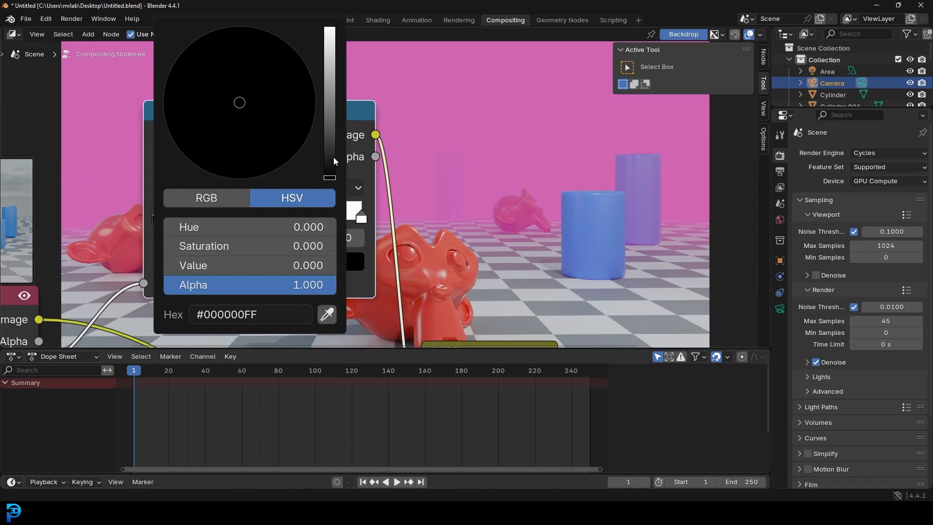
pyautogui.moveTo(328, 176)
pyautogui.mouseDown()
pyautogui.moveTo(329, 73)
pyautogui.moveTo(329, 167)
pyautogui.mouseUp()
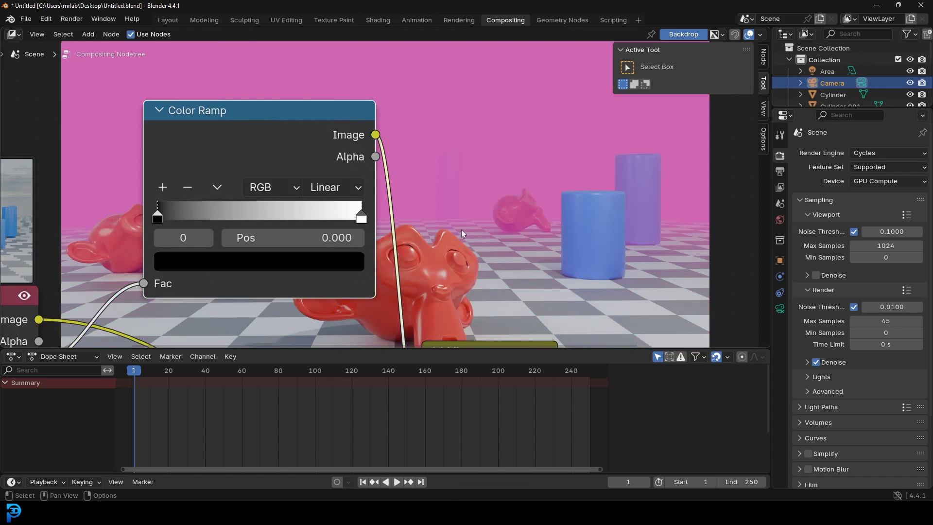
pyautogui.click(361, 219)
pyautogui.click(259, 261)
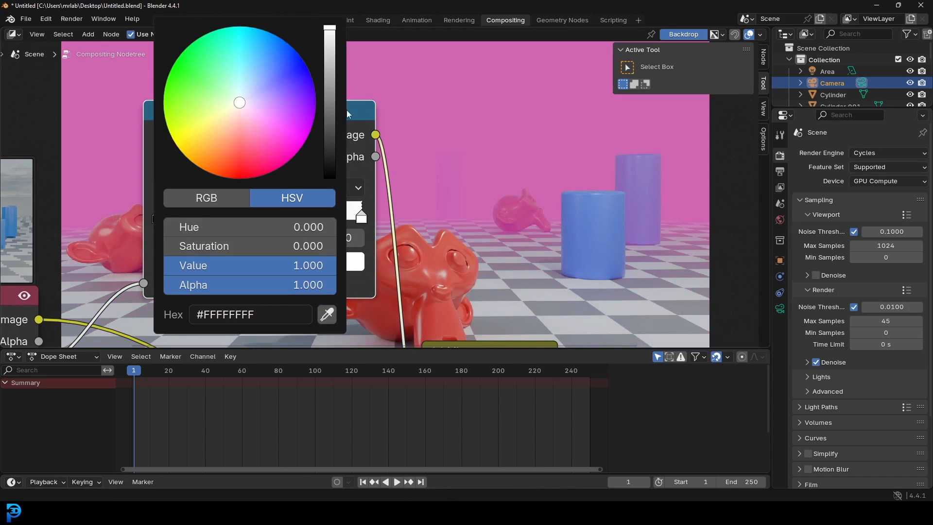
pyautogui.moveTo(329, 32); pyautogui.dragTo(329, 127)
pyautogui.press('Escape')
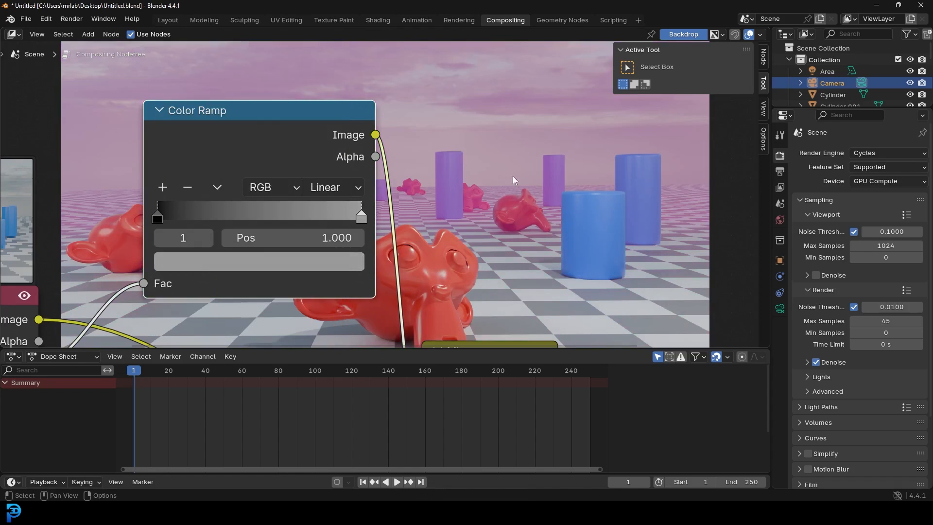
# Darken the end stop further, then restore it to Value 1.0 full white
pyautogui.moveTo(322, 161)
pyautogui.mouseDown(button='middle')
pyautogui.moveTo(241, 195)
pyautogui.moveTo(213, 185)
pyautogui.mouseUp(button='middle')
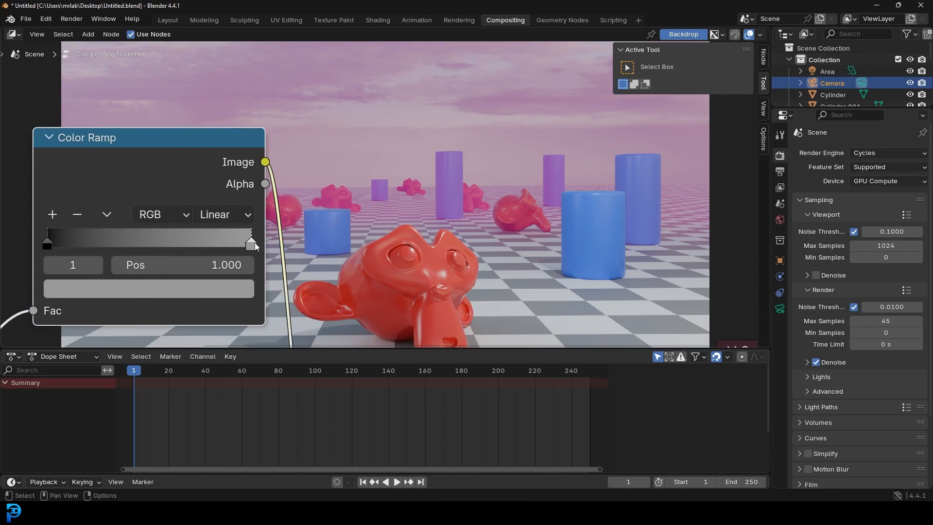
pyautogui.click(243, 290)
pyautogui.moveTo(222, 99)
pyautogui.mouseDown()
pyautogui.moveTo(223, 132)
pyautogui.moveTo(220, 32)
pyautogui.mouseUp()
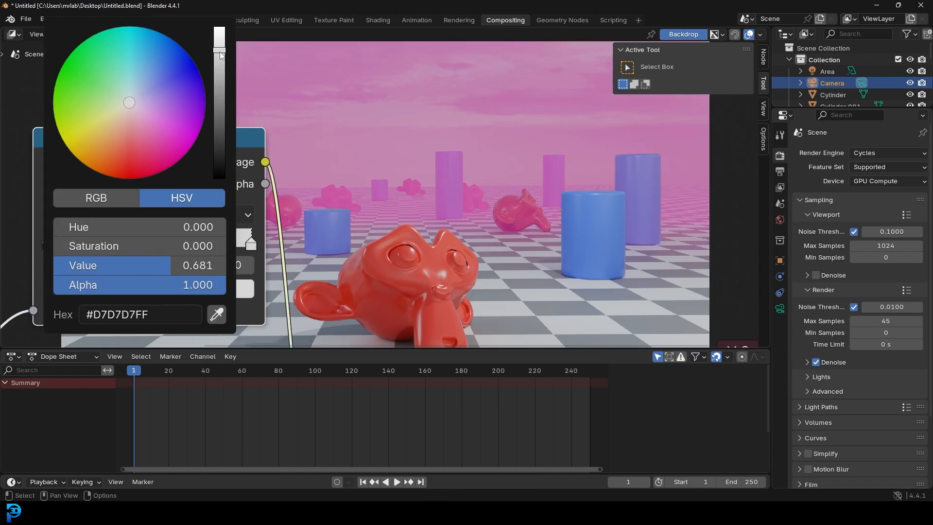
pyautogui.moveTo(221, 32); pyautogui.dragTo(221, 45)
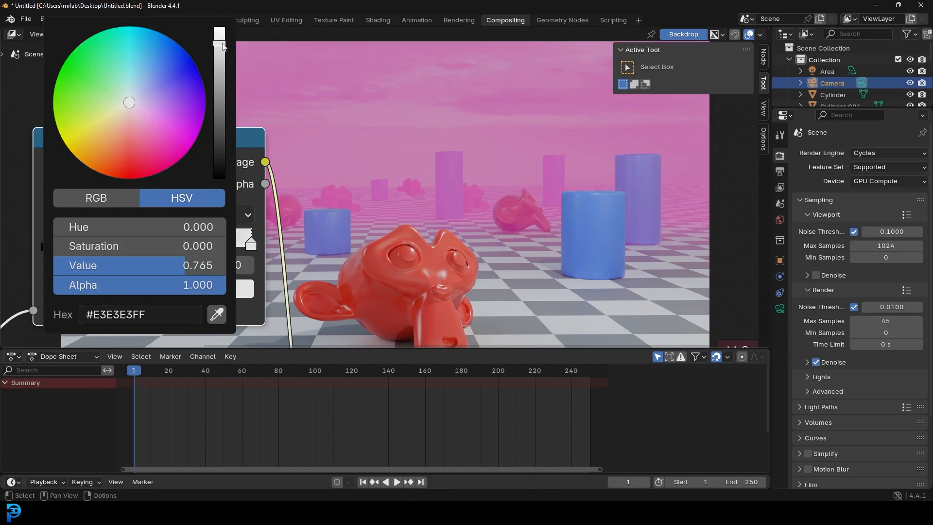
pyautogui.scroll(-2, 429, 154)
pyautogui.moveTo(420, 229); pyautogui.dragTo(390, 209, button='middle')
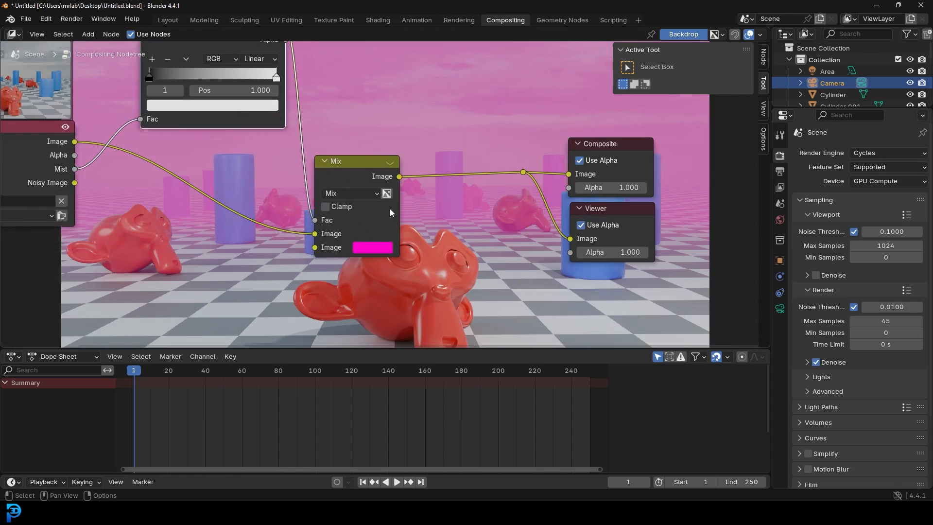
pyautogui.scroll(2, 363, 252)
# Drop the Mix fog colour's Saturation to 0 so the fog is white instead of magenta
pyautogui.click(361, 269)
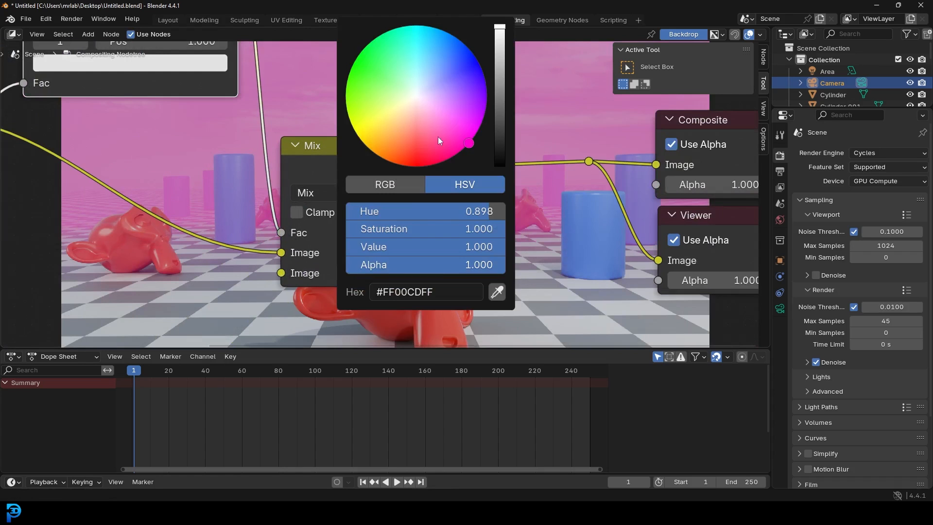
pyautogui.moveTo(478, 228); pyautogui.dragTo(409, 229)
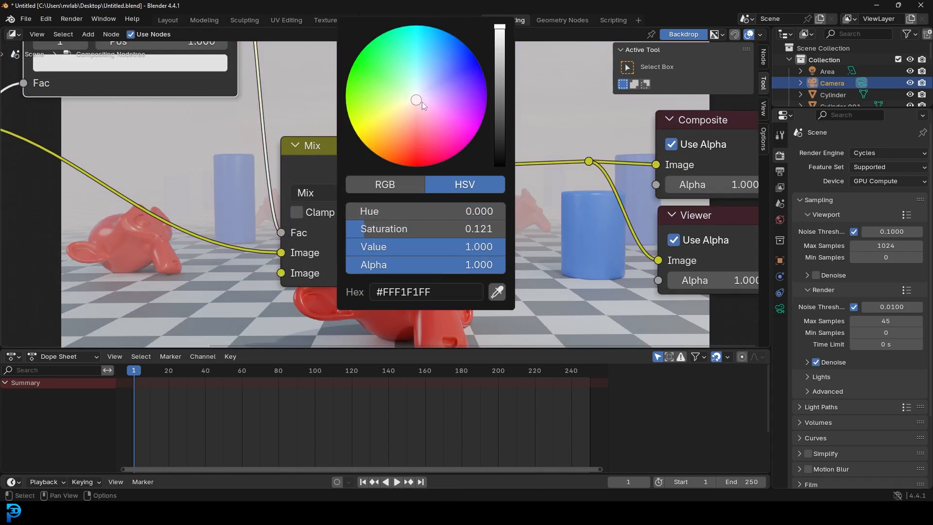
pyautogui.press('Escape')
pyautogui.scroll(-3, 430, 235)
pyautogui.scroll(2, 330, 162)
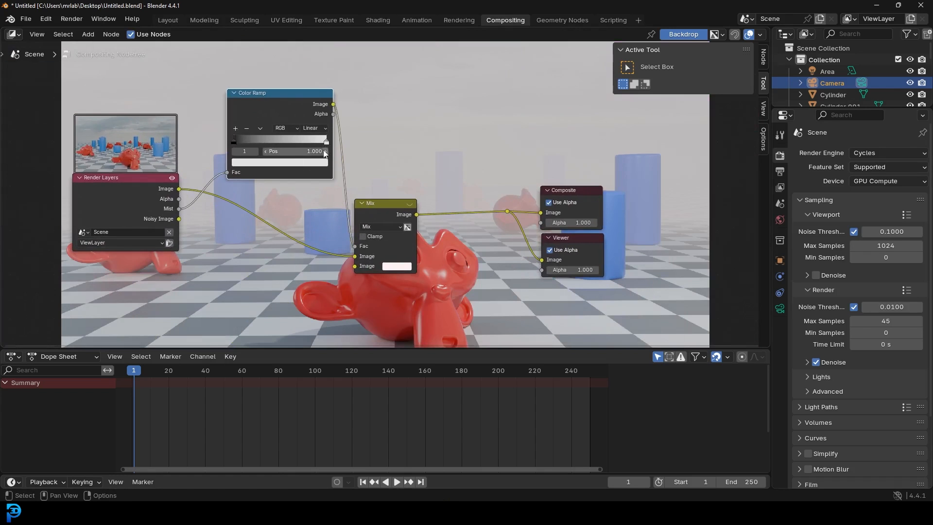
# Lower the ramp end stop's Value slightly to soften the fog, hiding the side panel
pyautogui.click(321, 163)
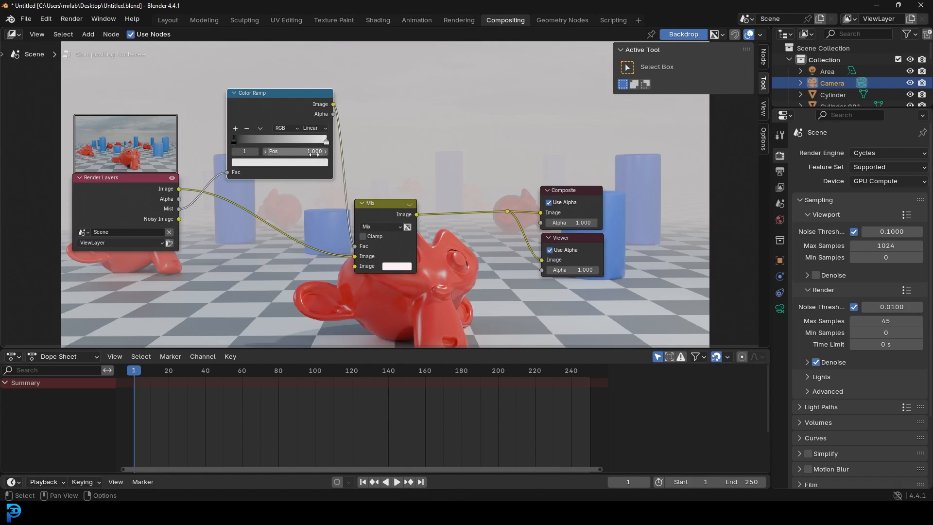
pyautogui.click(319, 163)
pyautogui.moveTo(313, 177); pyautogui.dragTo(313, 188)
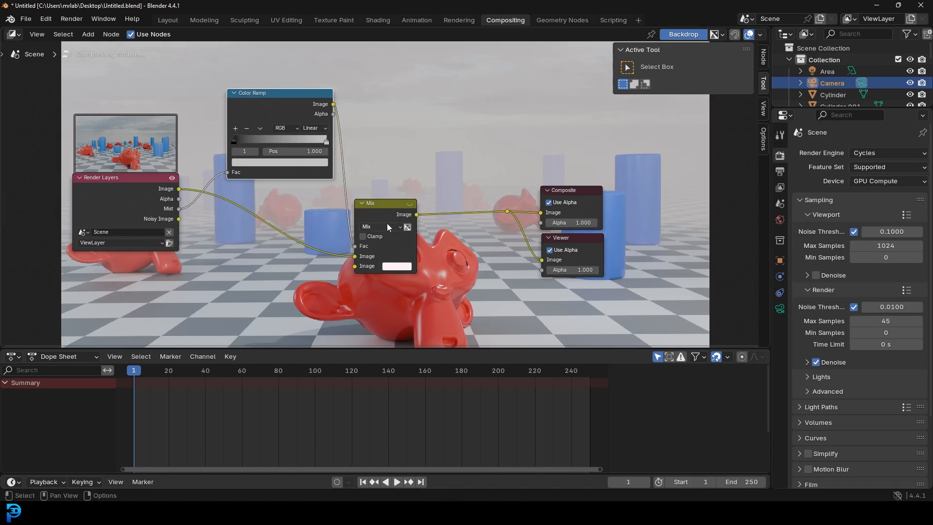
pyautogui.press('n')
pyautogui.press('n')
pyautogui.press('n')
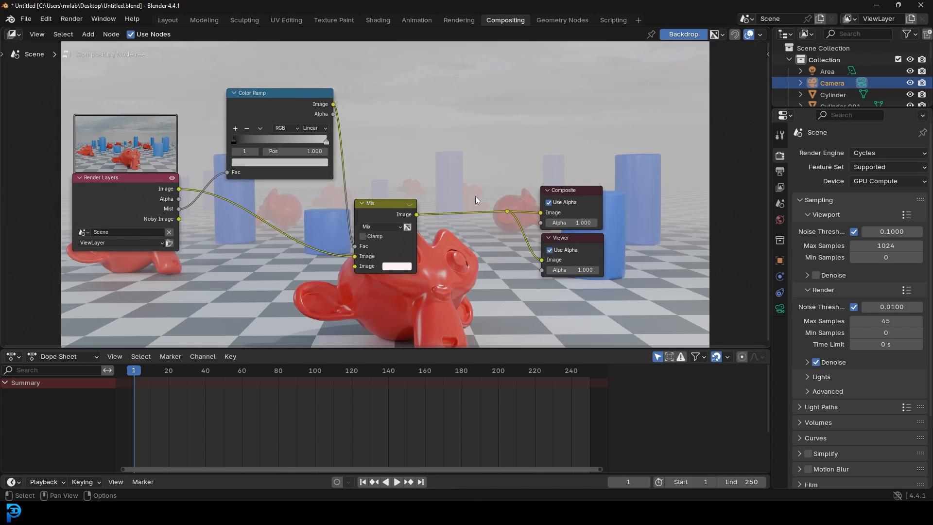
# Shrink the backdrop and bring the Mix, Composite and Viewer nodes to the top
pyautogui.press('v')
pyautogui.press('v')
pyautogui.moveTo(468, 206)
pyautogui.mouseDown(button='middle')
pyautogui.moveTo(184, 229)
pyautogui.moveTo(197, 307)
pyautogui.mouseUp(button='middle')
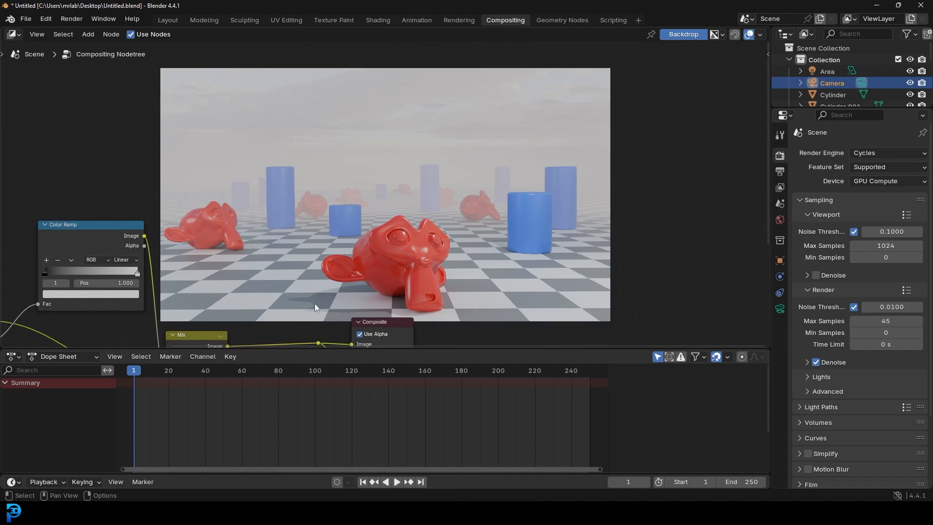
pyautogui.moveTo(315, 307); pyautogui.dragTo(298, 149, button='middle')
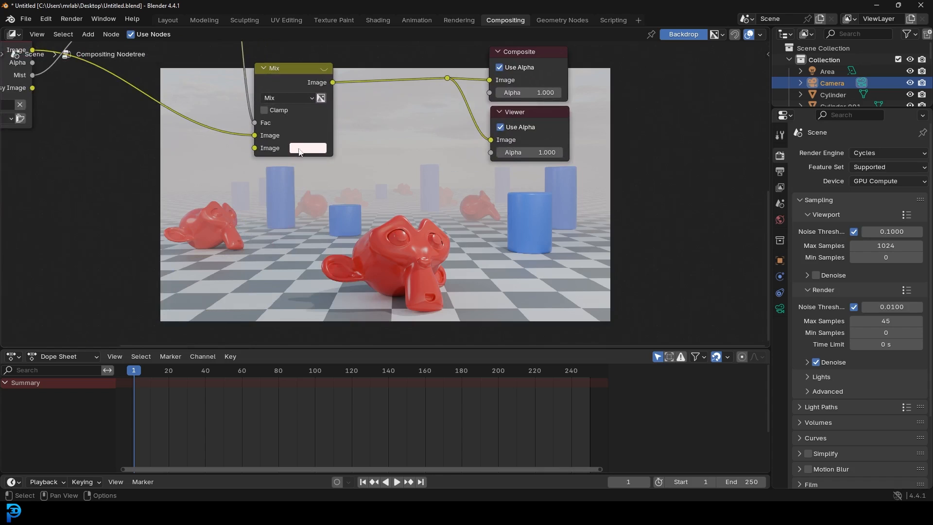
# Set the Mix fog colour to pale cyan, then a warm pale peach
pyautogui.click(303, 148)
pyautogui.click(339, 196)
pyautogui.click(321, 148)
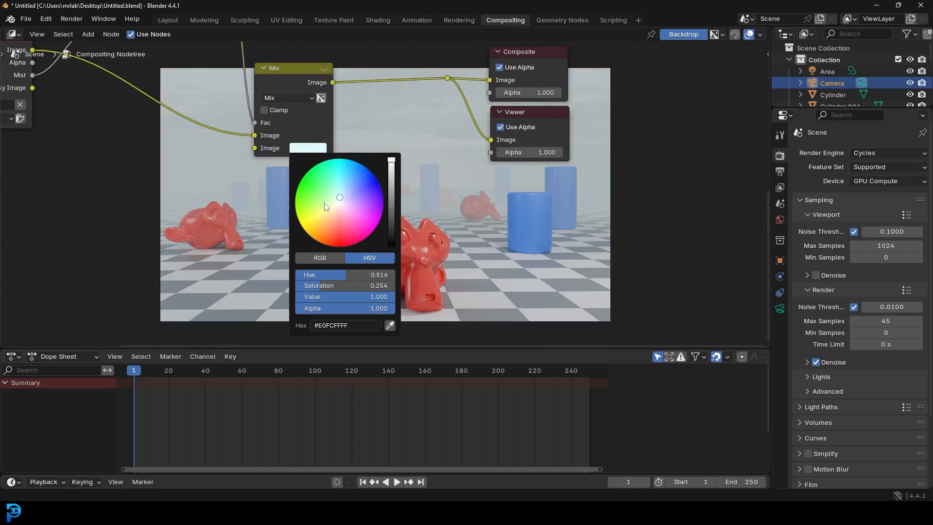
pyautogui.click(336, 208)
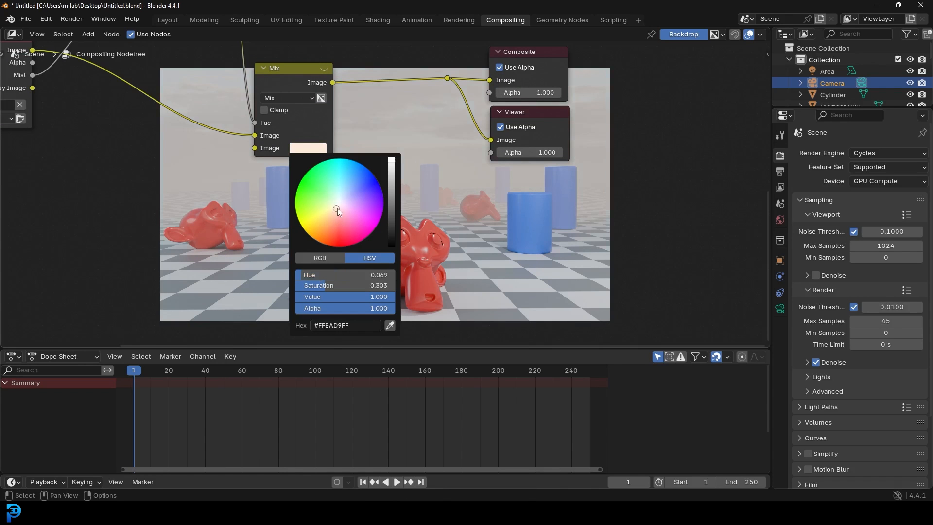